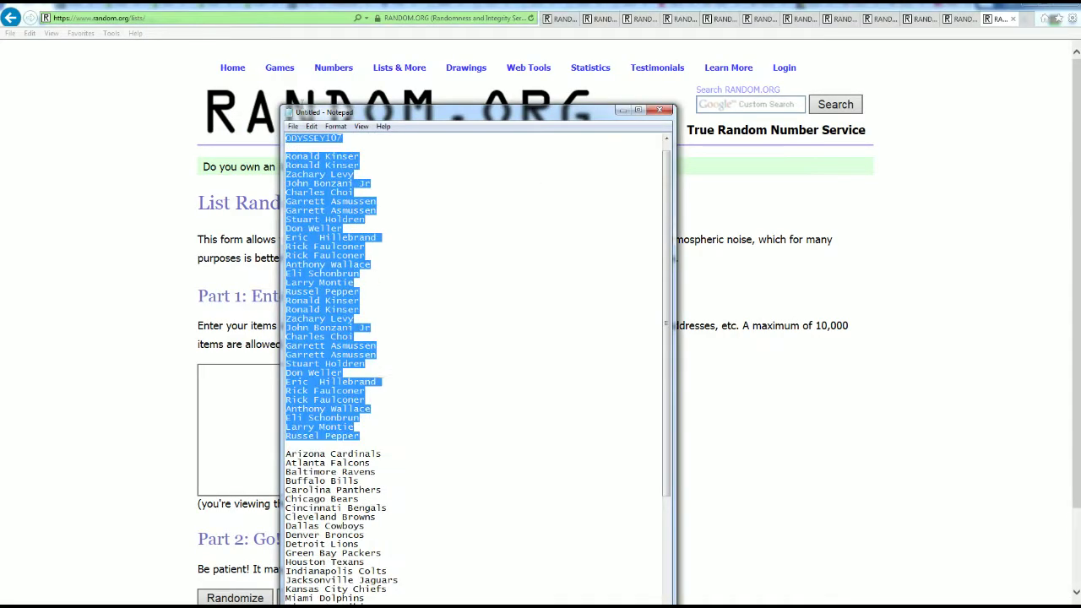
- Copy the selected owner names from Notepad, then minimize Notepad to show the List Randomizer page
{"action": "right_click", "coordinate": [292, 165]}
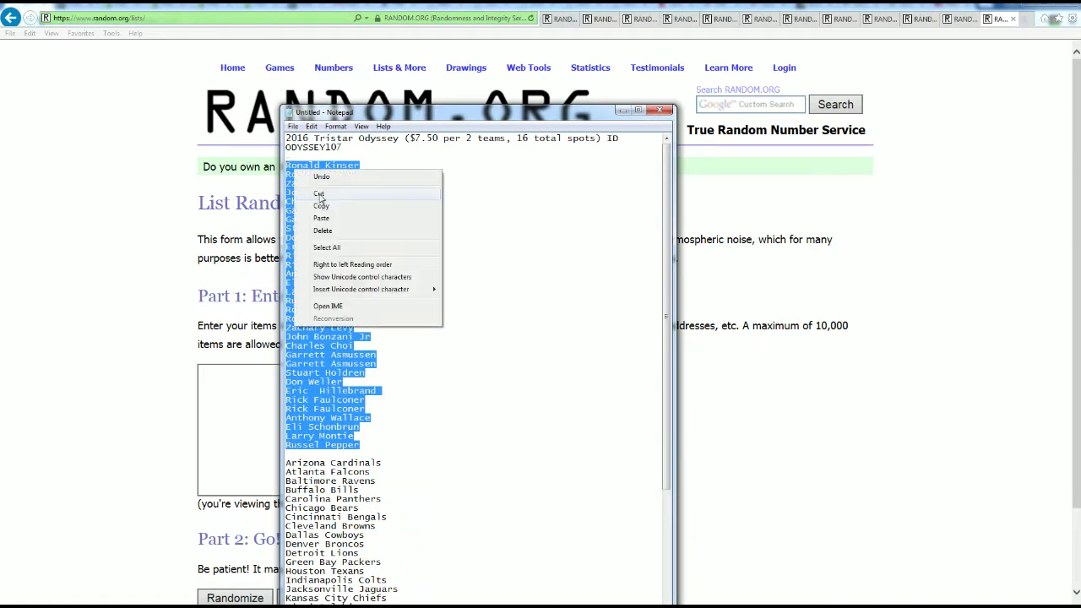
{"action": "left_click", "coordinate": [321, 207]}
{"action": "left_click", "coordinate": [622, 112]}
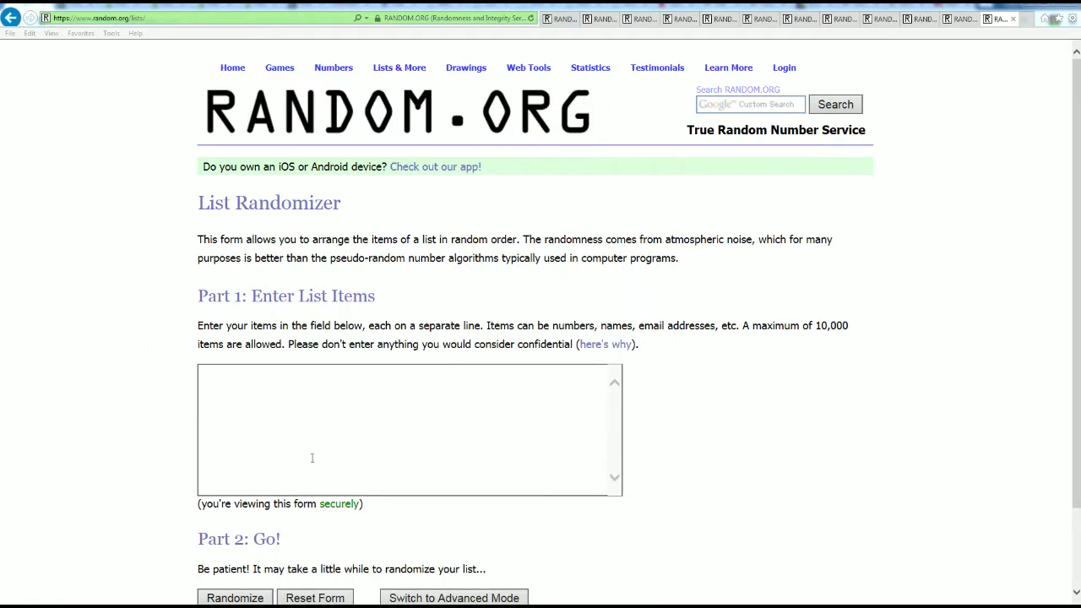
{"action": "left_click", "coordinate": [229, 379]}
{"action": "right_click", "coordinate": [229, 379]}
{"action": "left_click", "coordinate": [255, 428]}
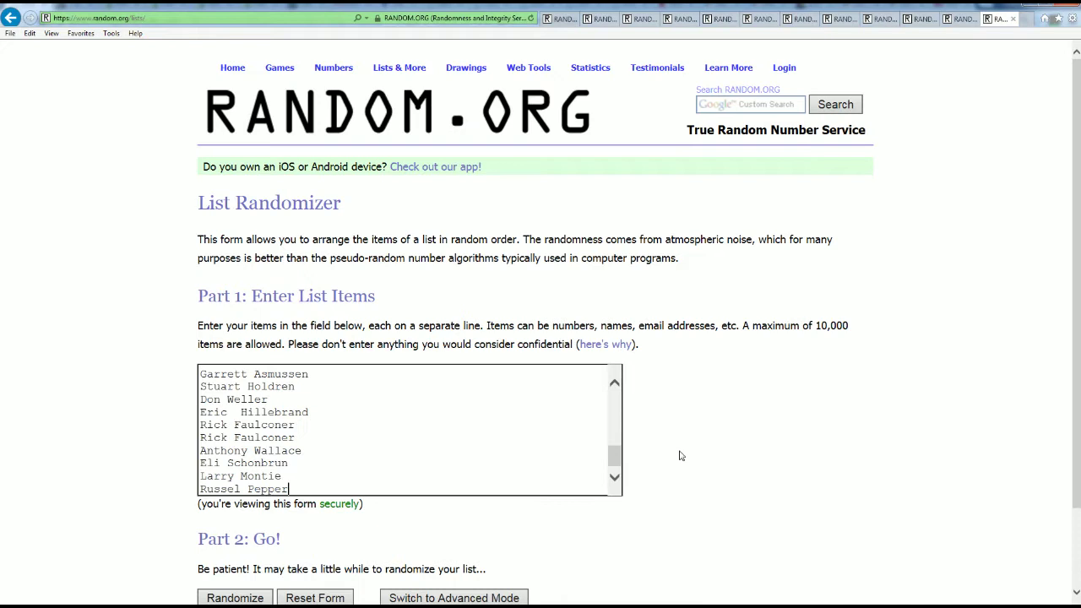
{"action": "scroll", "coordinate": [675, 456], "scroll_direction": "down", "scroll_amount": 1}
{"action": "left_click", "coordinate": [244, 504]}
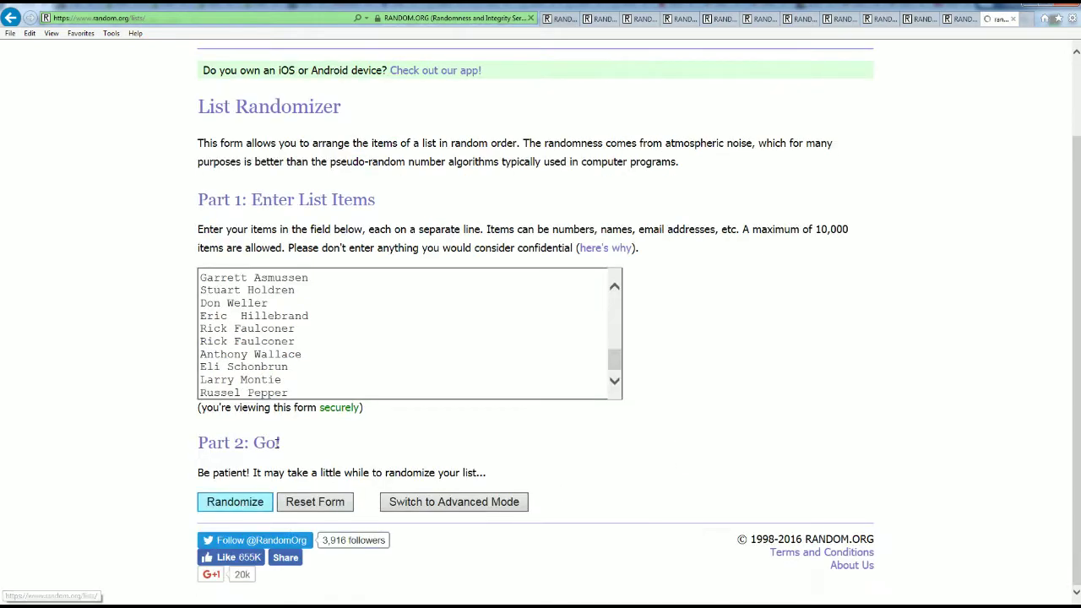
{"action": "scroll", "coordinate": [262, 405], "scroll_direction": "down", "scroll_amount": 3}
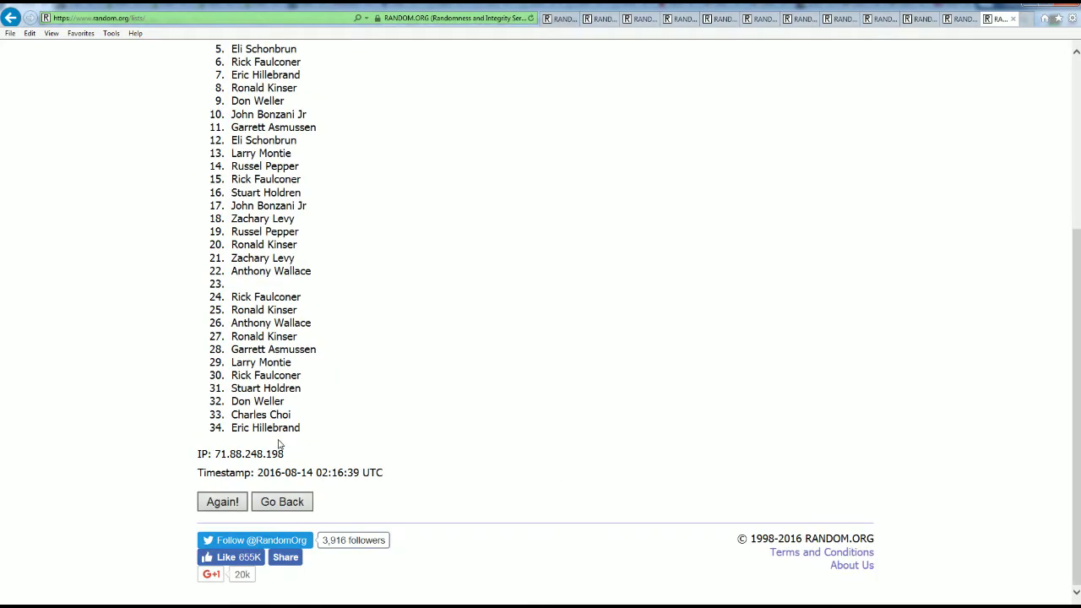
{"action": "scroll", "coordinate": [272, 448], "scroll_direction": "up", "scroll_amount": 3}
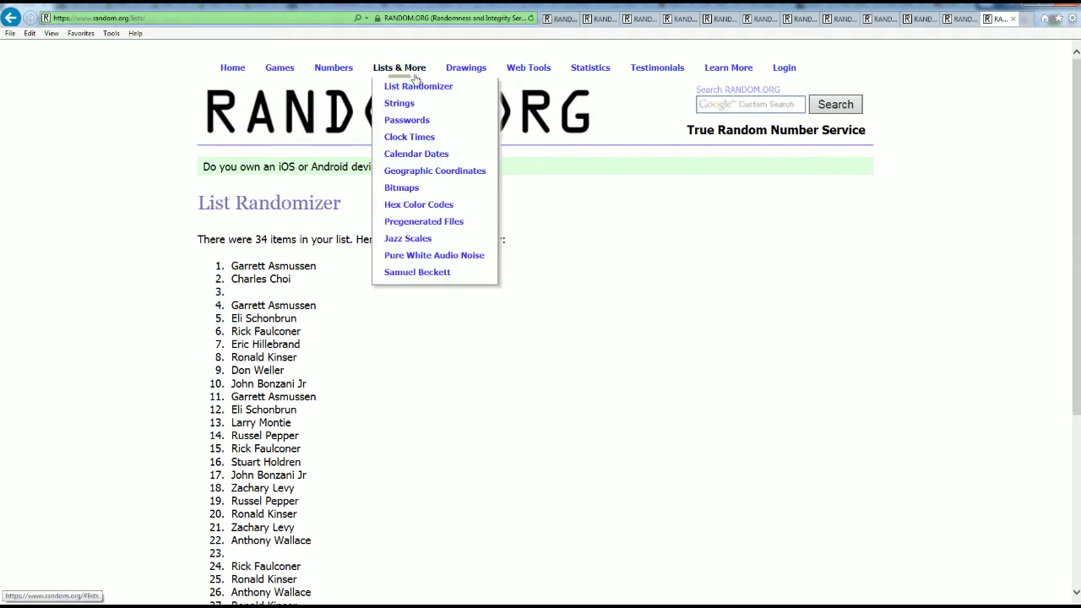
{"action": "left_click", "coordinate": [407, 87]}
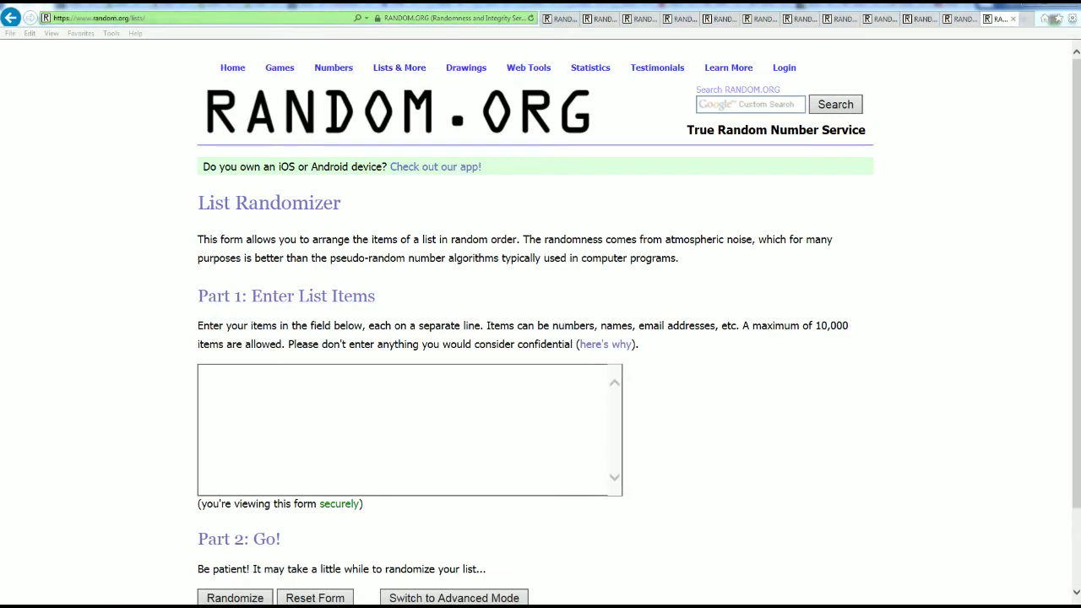
- Copy the owner names from Notepad and paste them into the List Randomizer box
{"action": "key", "text": "alt+Tab"}
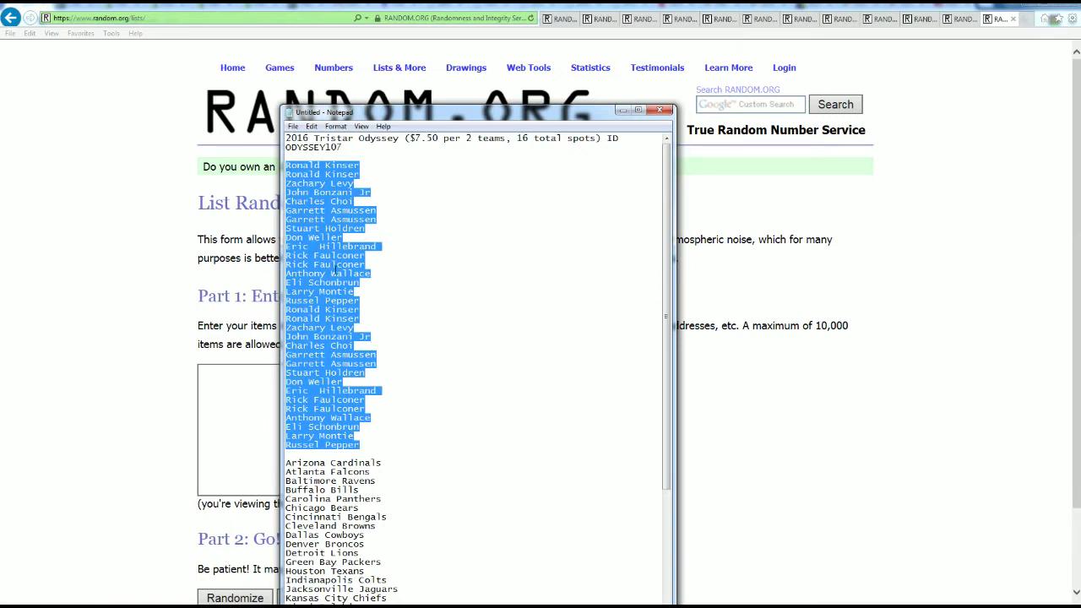
{"action": "right_click", "coordinate": [333, 239]}
{"action": "left_click", "coordinate": [345, 273]}
{"action": "left_click", "coordinate": [225, 377]}
{"action": "right_click", "coordinate": [224, 376]}
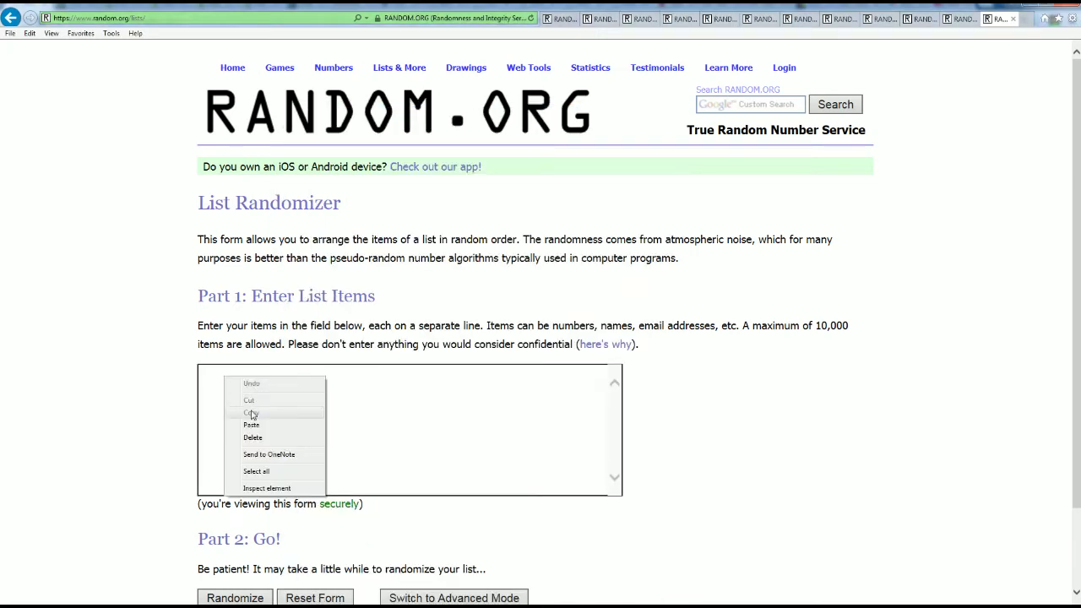
{"action": "left_click", "coordinate": [245, 420]}
{"action": "scroll", "coordinate": [587, 466], "scroll_direction": "down", "scroll_amount": 2}
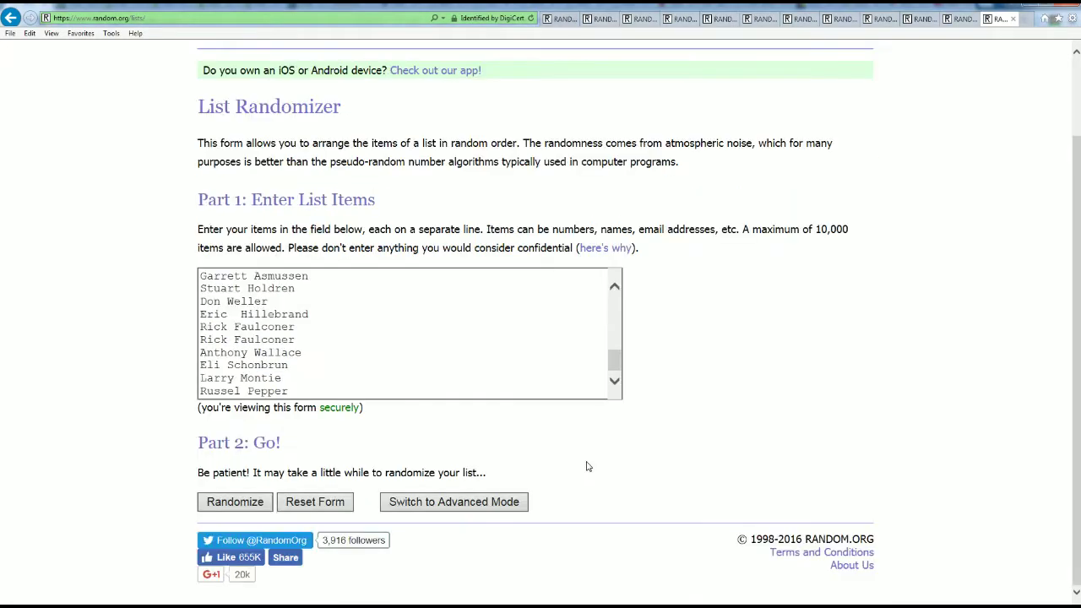
{"action": "left_click", "coordinate": [615, 290]}
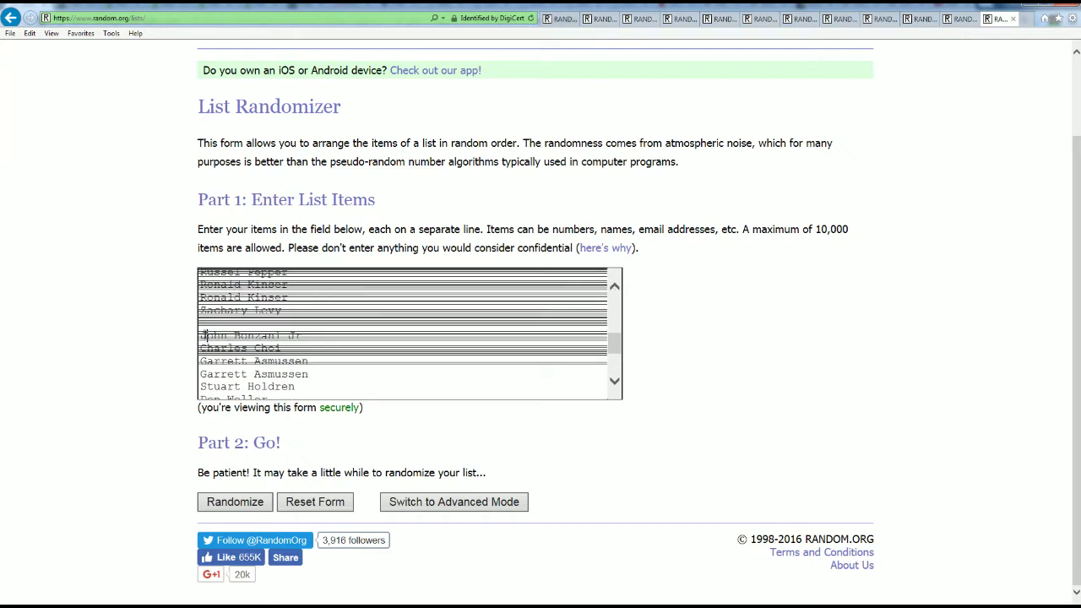
{"action": "key", "text": "BackSpace"}
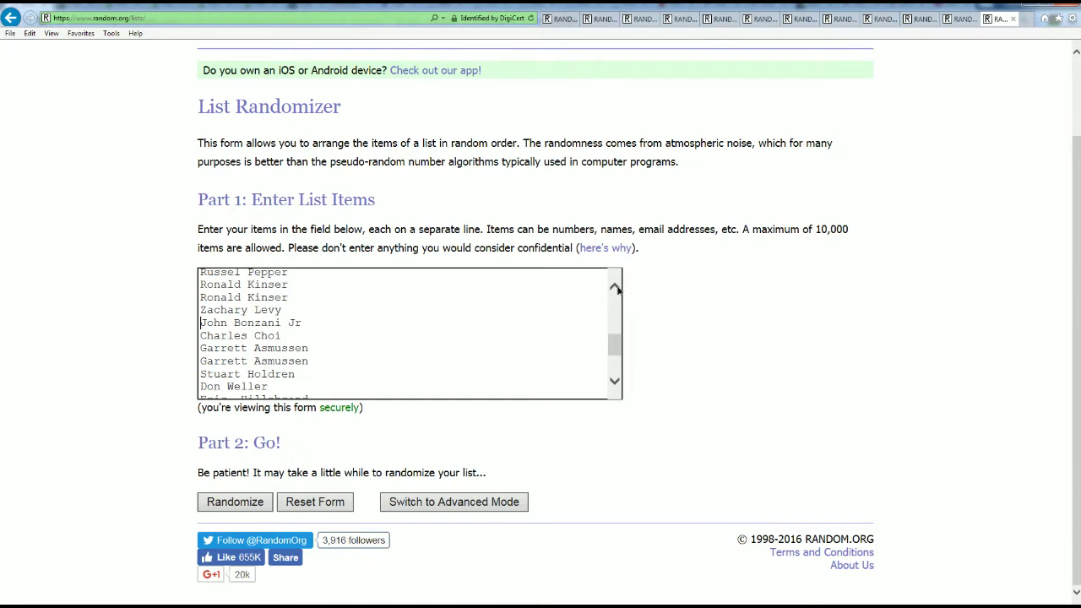
{"action": "left_click", "coordinate": [614, 290]}
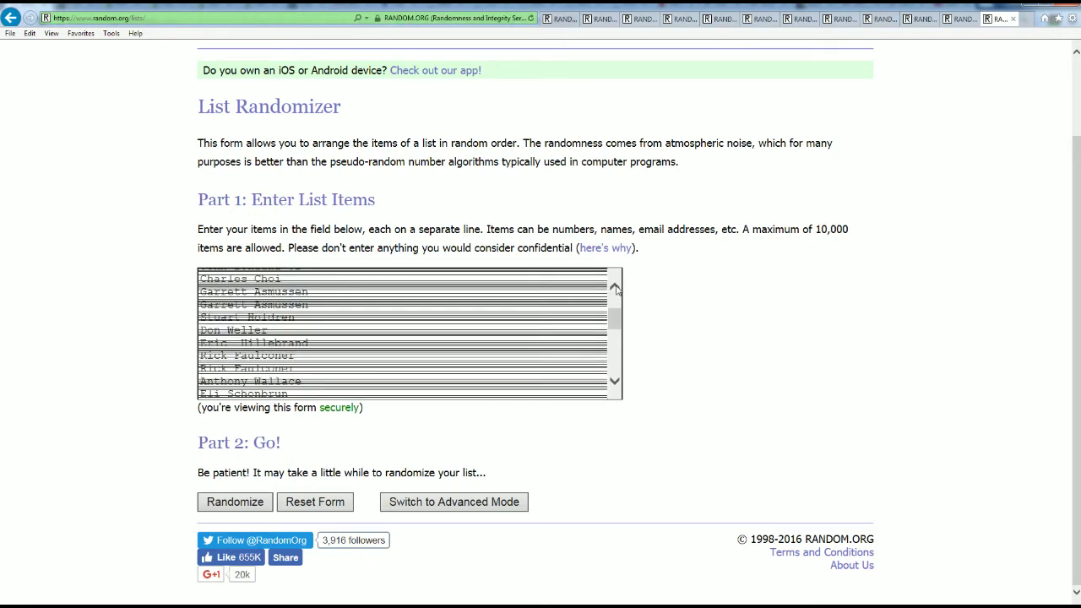
{"action": "left_click", "coordinate": [614, 289]}
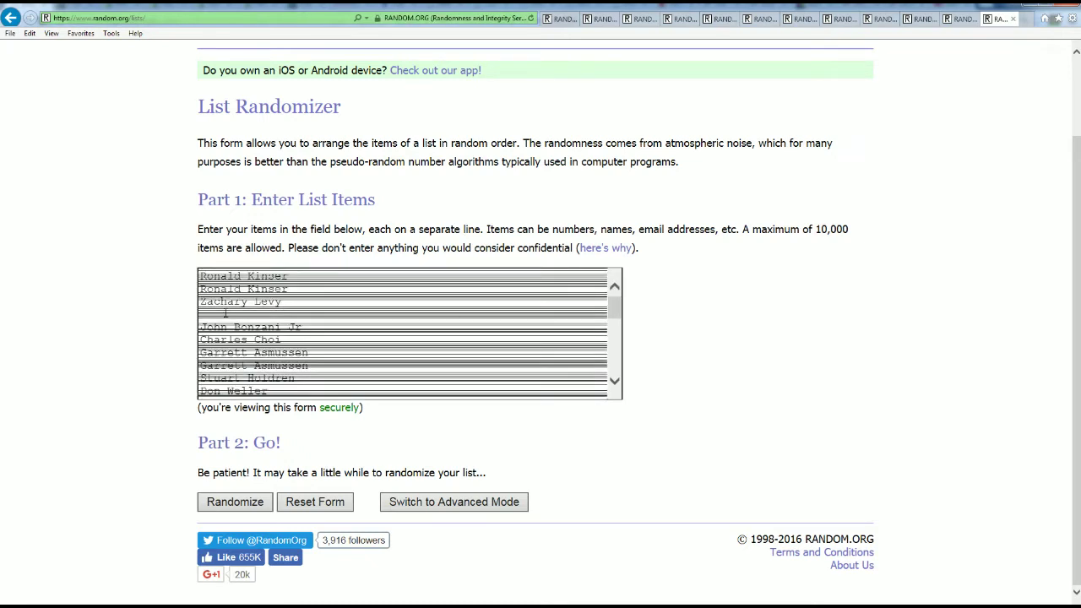
{"action": "key", "text": "BackSpace"}
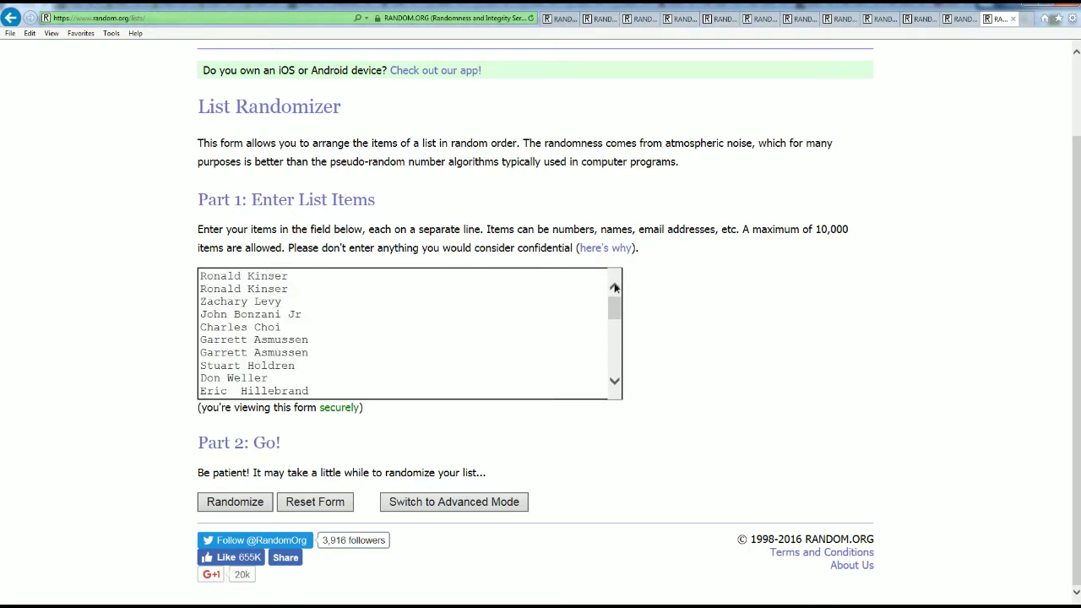
{"action": "left_click", "coordinate": [615, 379]}
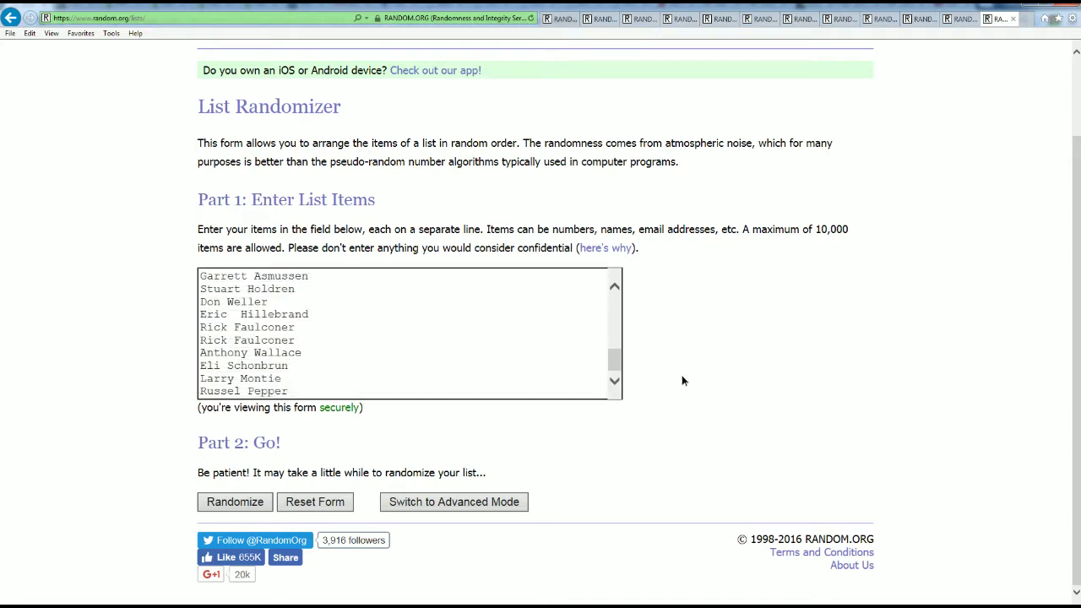
{"action": "left_click", "coordinate": [238, 504]}
- Reshuffle the owner list six more times with Again!
{"action": "left_click_drag", "start_coordinate": [250, 242], "coordinate": [297, 253]}
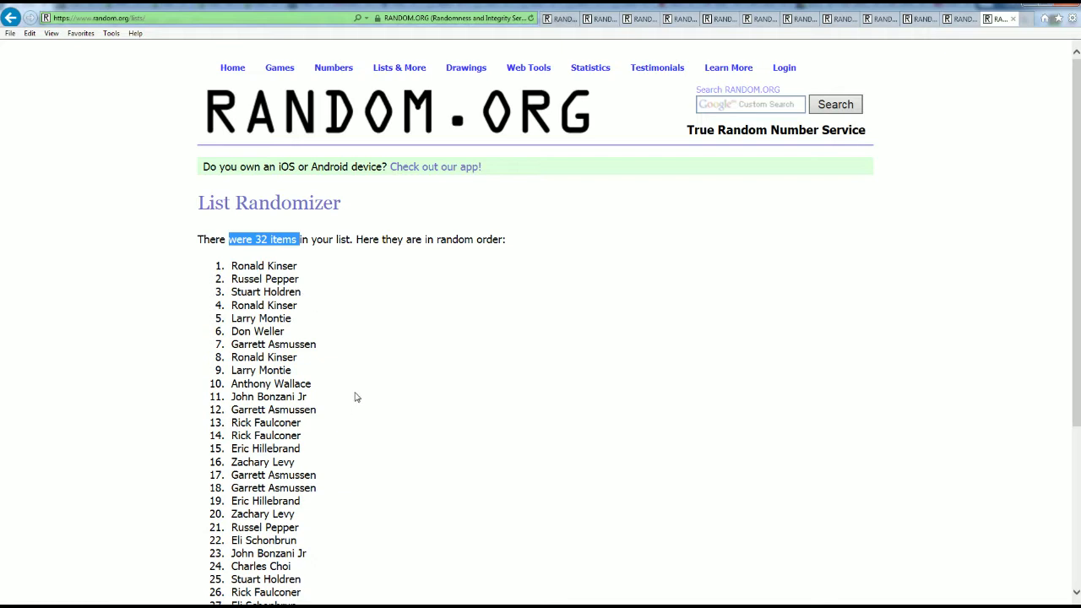
{"action": "scroll", "coordinate": [350, 413], "scroll_direction": "down", "scroll_amount": 3}
{"action": "left_click", "coordinate": [229, 503]}
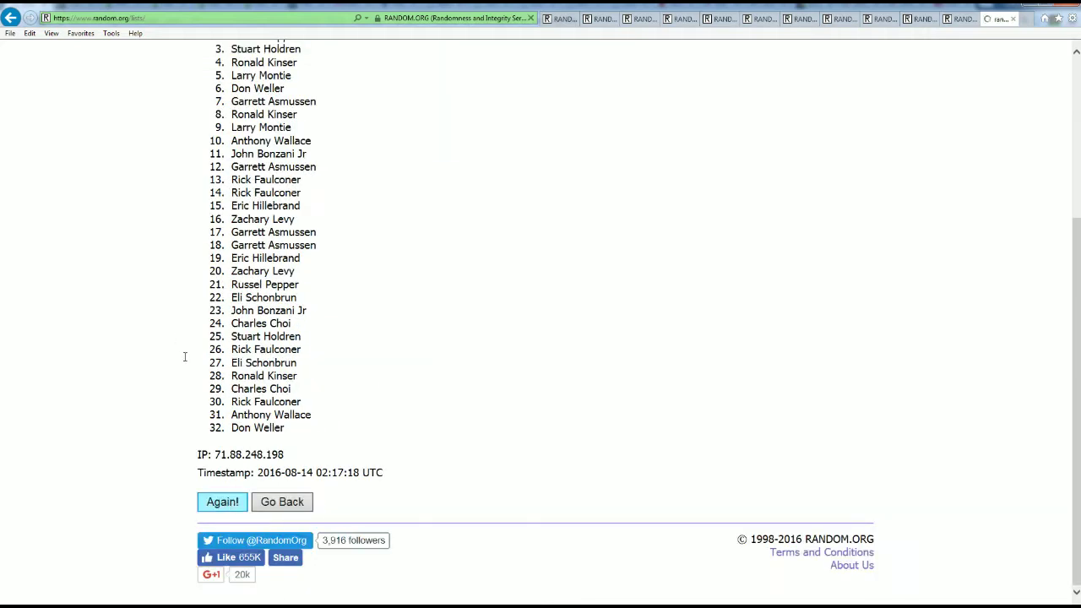
{"action": "scroll", "coordinate": [204, 517], "scroll_direction": "down", "scroll_amount": 10}
{"action": "left_click", "coordinate": [224, 503]}
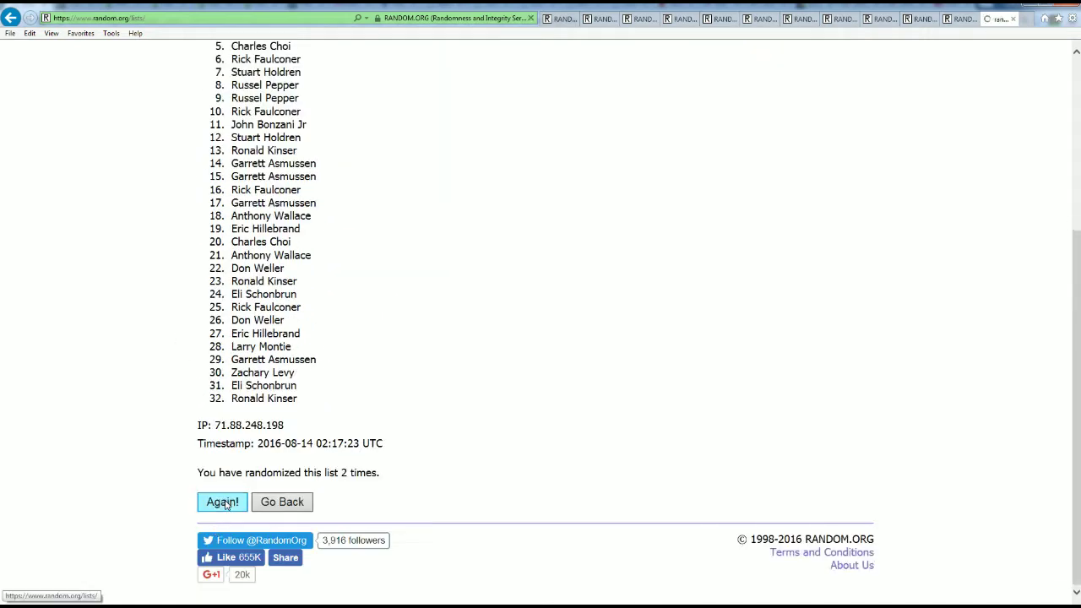
{"action": "scroll", "coordinate": [225, 476], "scroll_direction": "down", "scroll_amount": 1}
{"action": "scroll", "coordinate": [225, 477], "scroll_direction": "down", "scroll_amount": 10}
{"action": "left_click", "coordinate": [222, 533]}
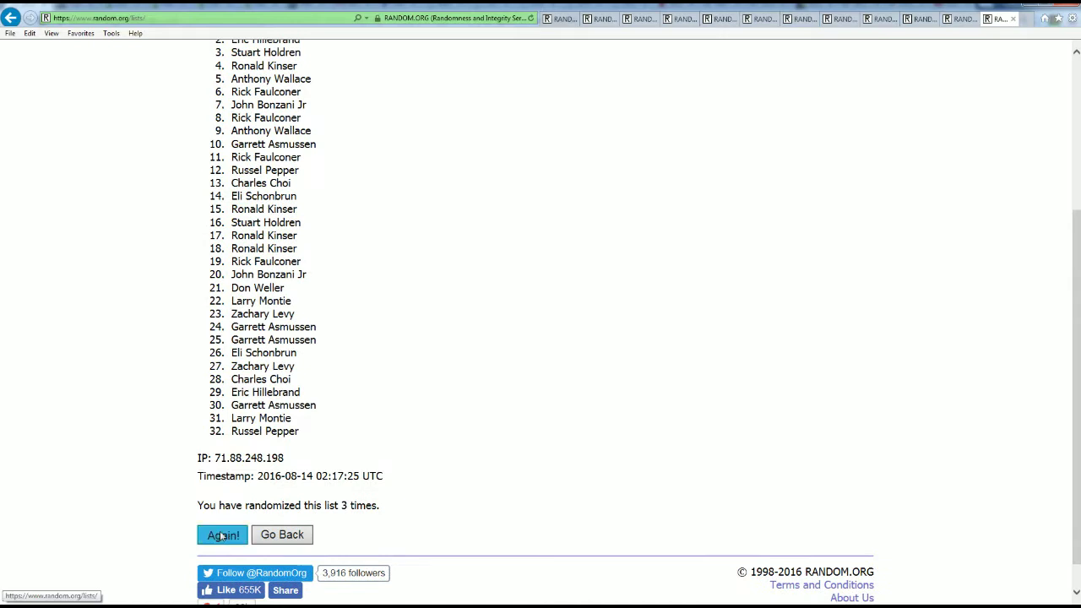
{"action": "scroll", "coordinate": [222, 515], "scroll_direction": "down", "scroll_amount": 5}
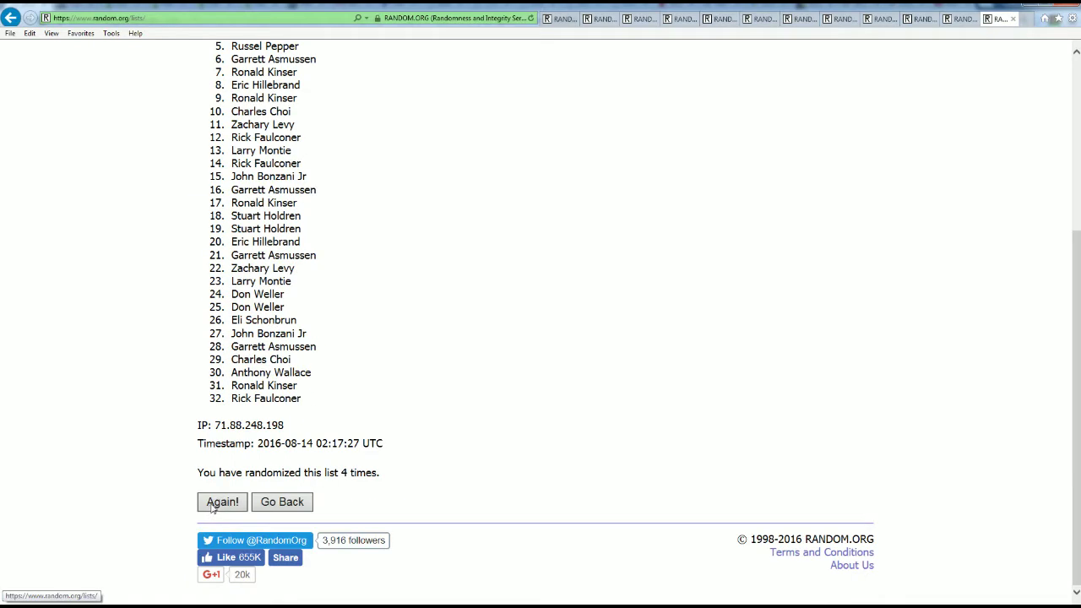
{"action": "left_click", "coordinate": [214, 505]}
{"action": "scroll", "coordinate": [217, 498], "scroll_direction": "down", "scroll_amount": 10}
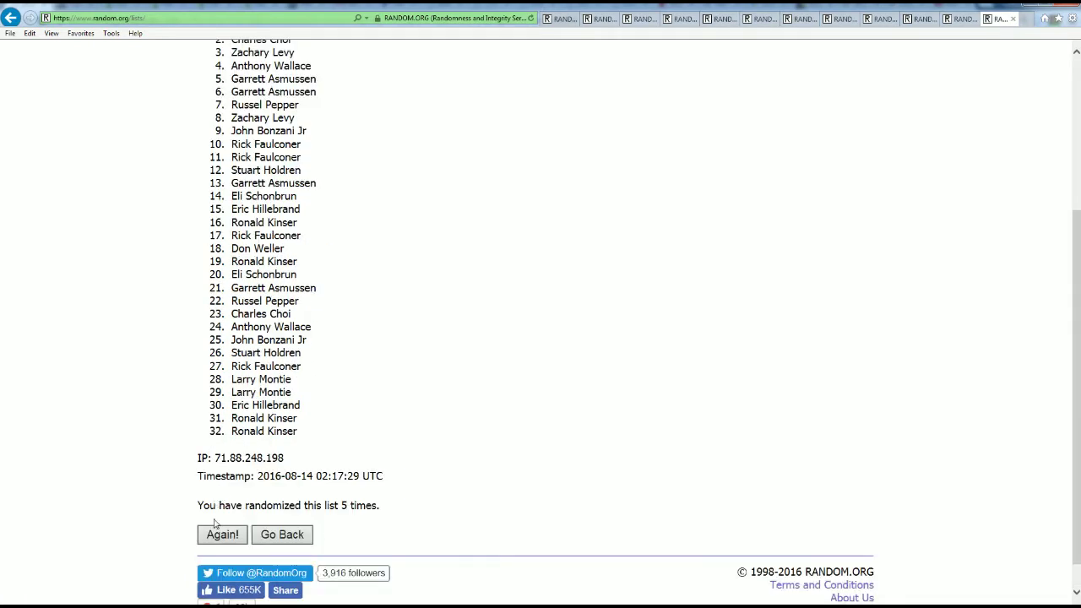
{"action": "left_click", "coordinate": [217, 536]}
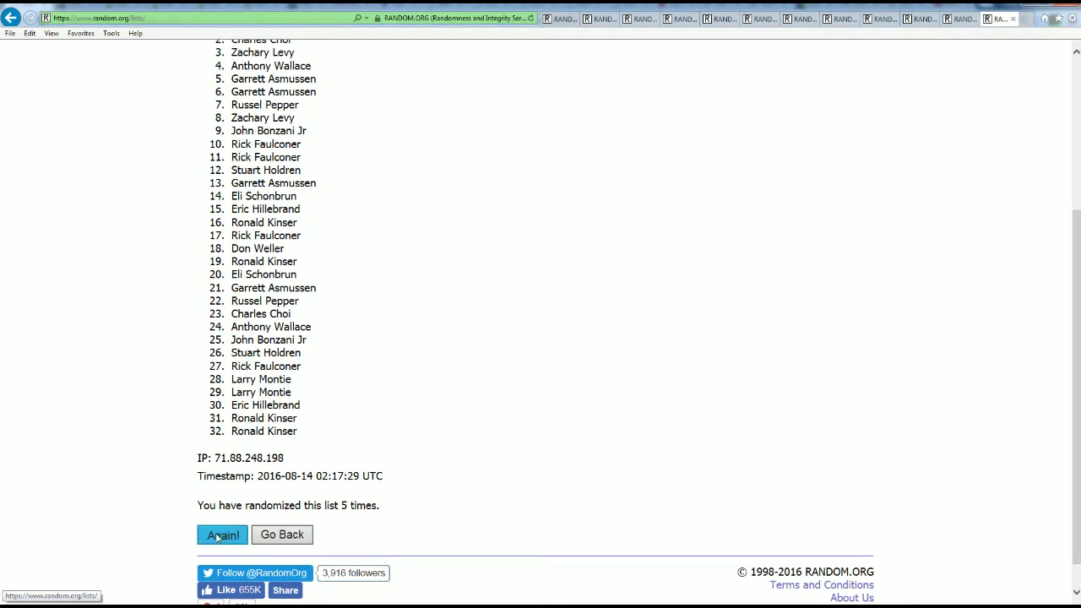
{"action": "scroll", "coordinate": [191, 481], "scroll_direction": "down", "scroll_amount": 10}
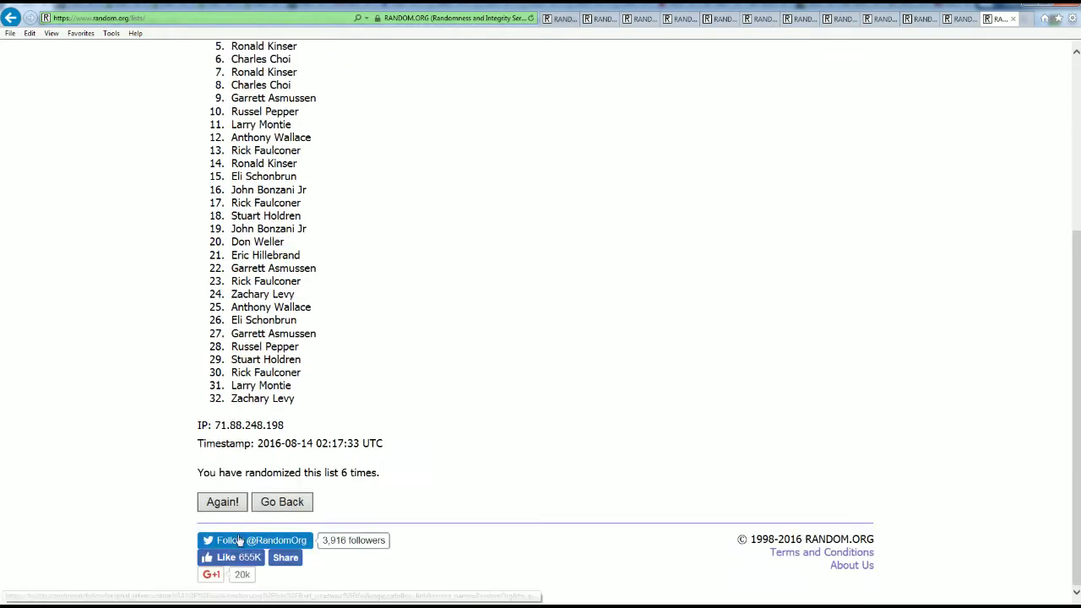
{"action": "left_click", "coordinate": [221, 502]}
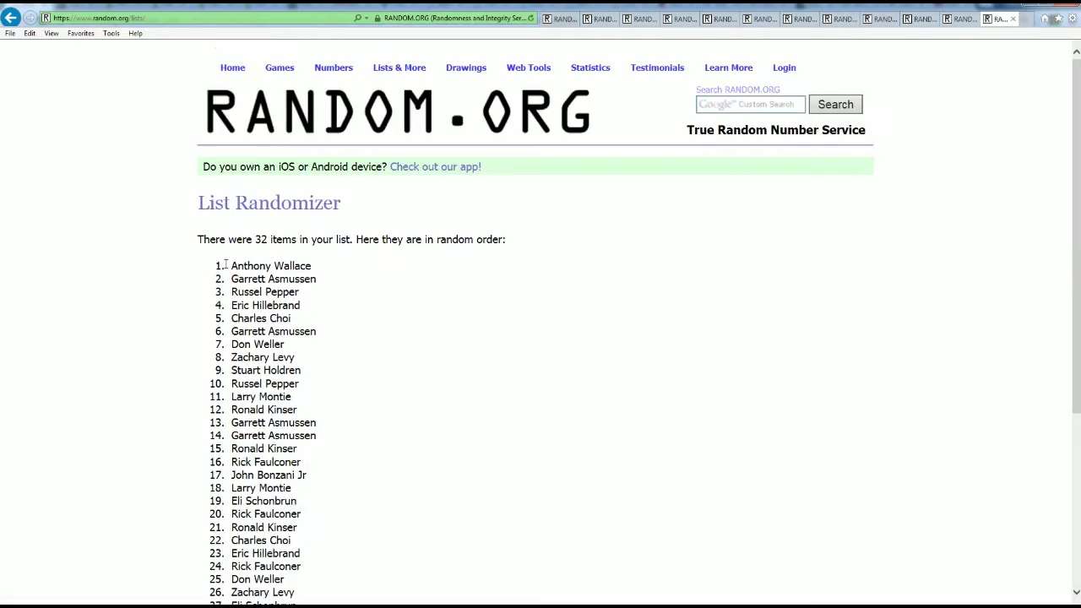
- Select and copy all 32 shuffled owner names from the result list
{"action": "mouse_move", "coordinate": [230, 266]}
{"action": "left_mouse_down"}
{"action": "mouse_move", "coordinate": [268, 393]}
{"action": "mouse_move", "coordinate": [279, 595]}
{"action": "mouse_move", "coordinate": [280, 460]}
{"action": "mouse_move", "coordinate": [304, 542]}
{"action": "left_mouse_up"}
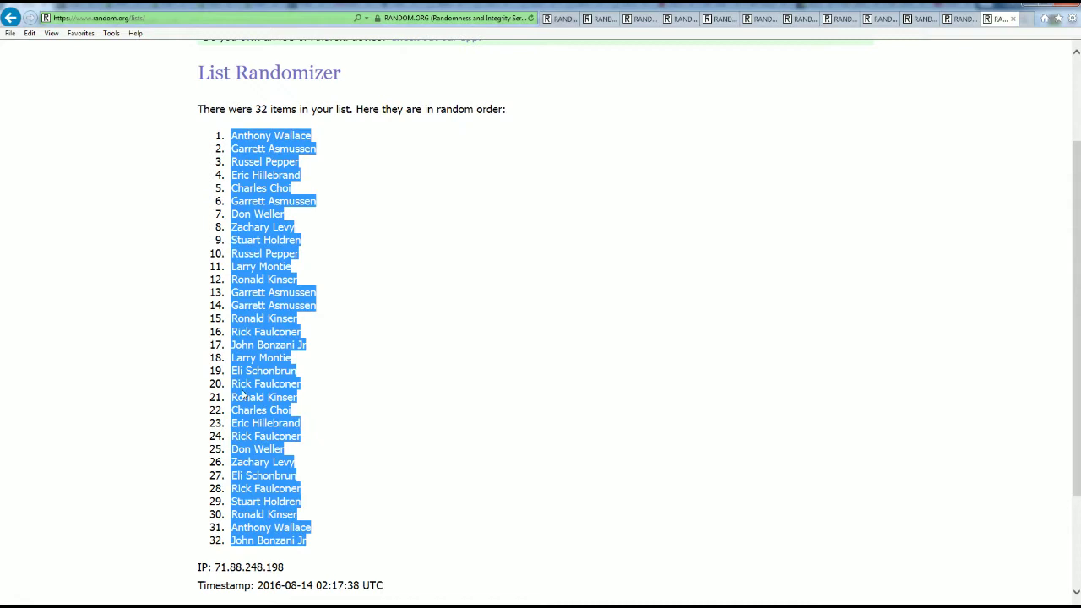
{"action": "right_click", "coordinate": [233, 365]}
{"action": "left_click", "coordinate": [258, 382]}
{"action": "scroll", "coordinate": [441, 371], "scroll_direction": "down", "scroll_amount": 3}
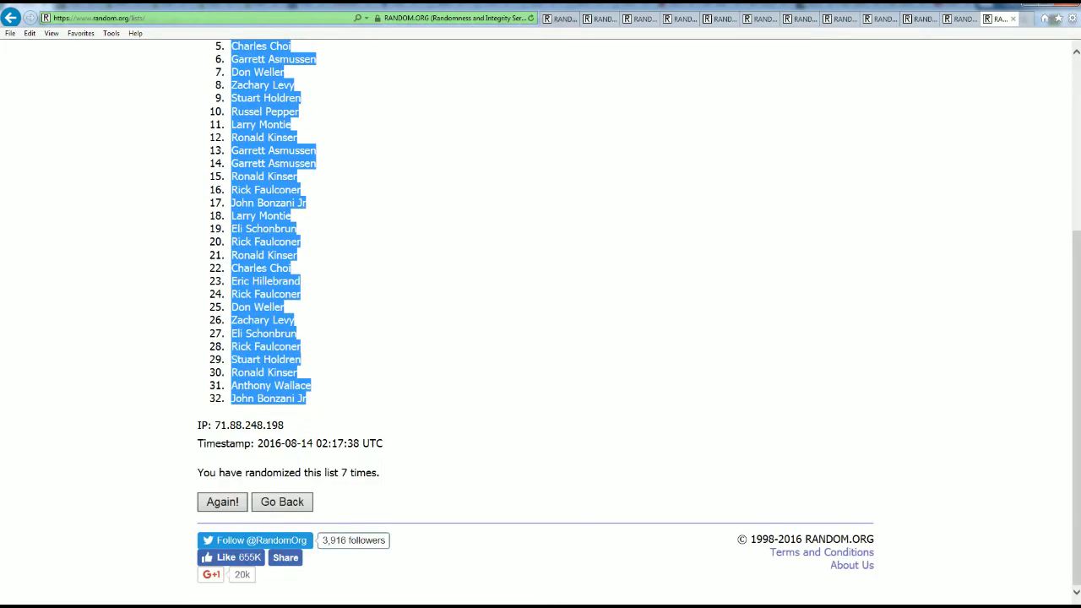
{"action": "key", "text": "alt+Tab"}
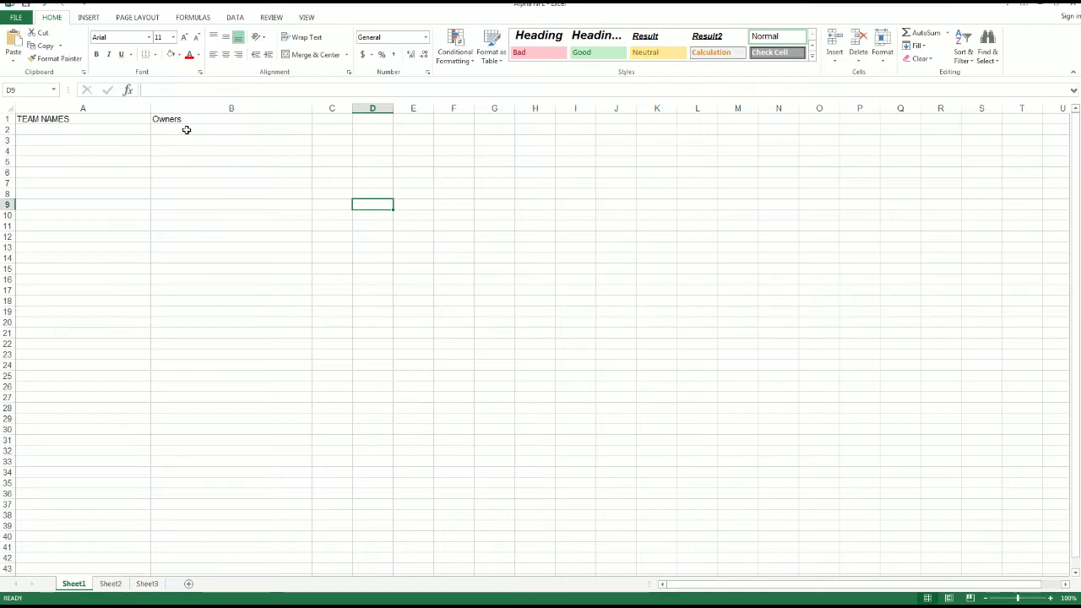
- Paste the 32 shuffled owner names into B2:B33 and adjust the zoom to read them
{"action": "left_click", "coordinate": [178, 127]}
{"action": "right_click", "coordinate": [178, 127]}
{"action": "left_click", "coordinate": [201, 177]}
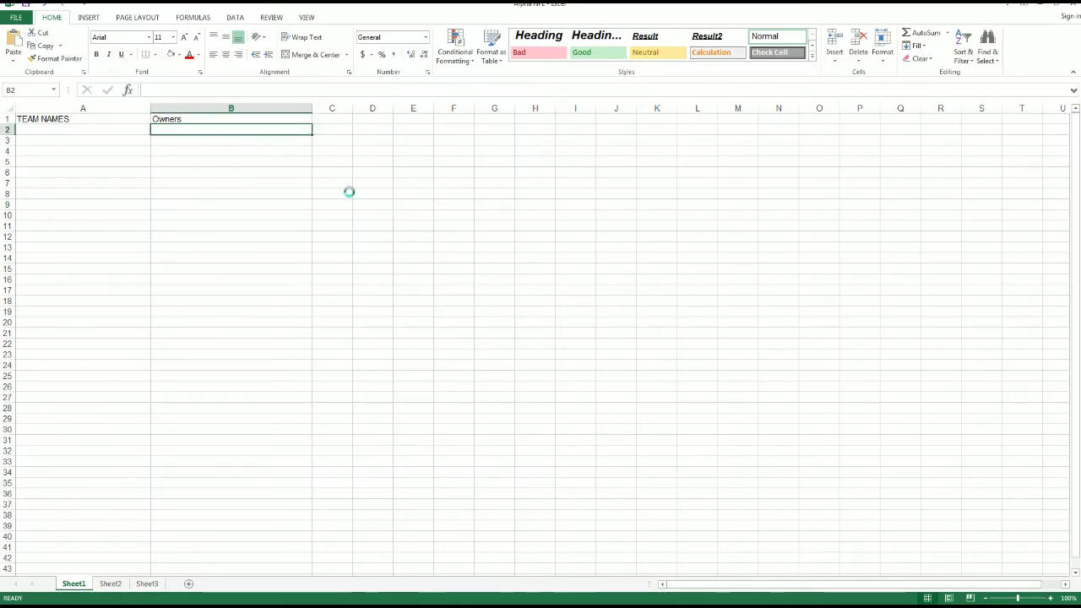
{"action": "left_click", "coordinate": [1050, 598]}
{"action": "left_click", "coordinate": [1050, 598]}
{"action": "left_click", "coordinate": [1050, 597]}
{"action": "left_click", "coordinate": [1051, 598]}
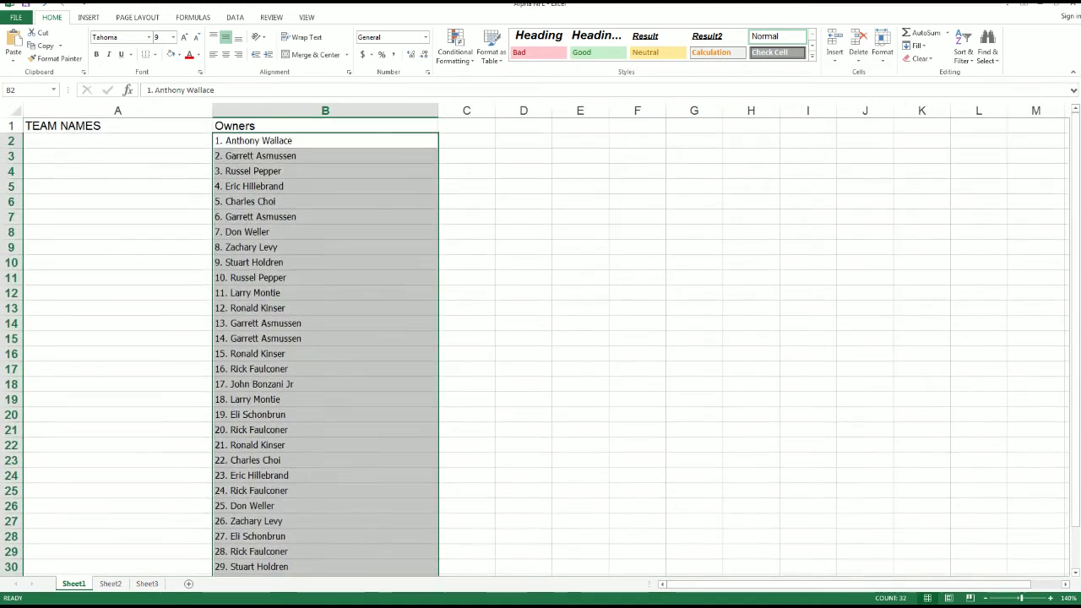
{"action": "left_click", "coordinate": [984, 598]}
{"action": "left_click", "coordinate": [985, 598]}
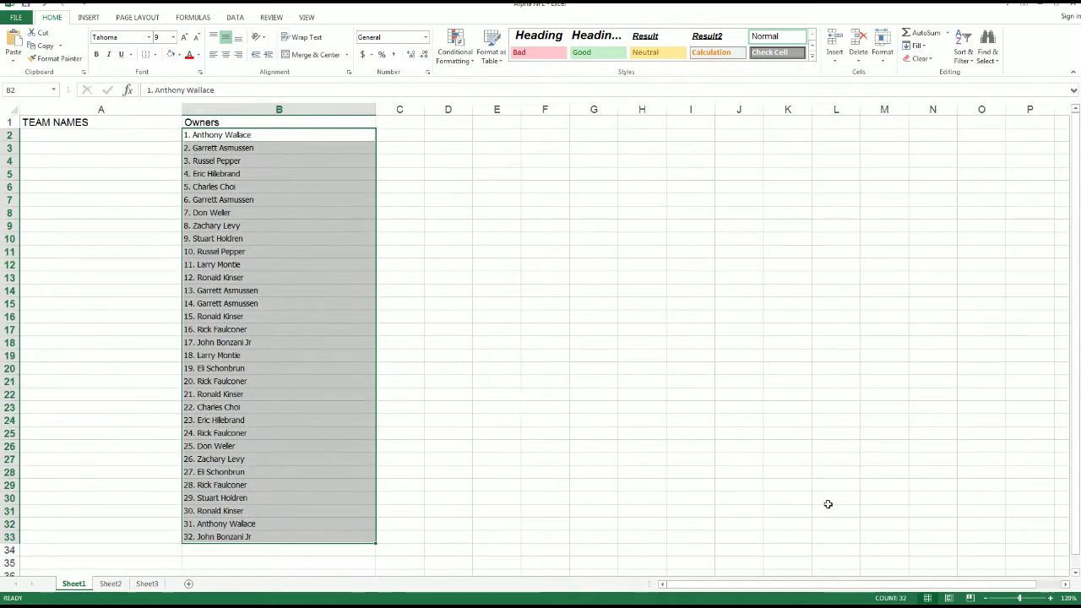
- Narrow the TEAM NAMES column A and select cell A2
{"action": "left_click", "coordinate": [164, 109]}
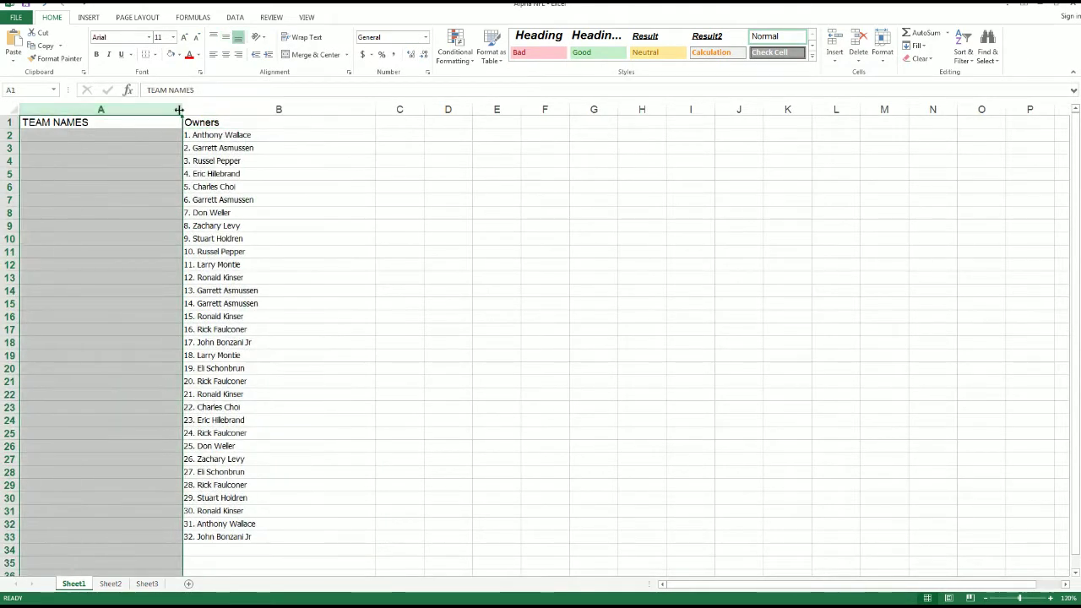
{"action": "left_click_drag", "start_coordinate": [182, 111], "coordinate": [121, 111]}
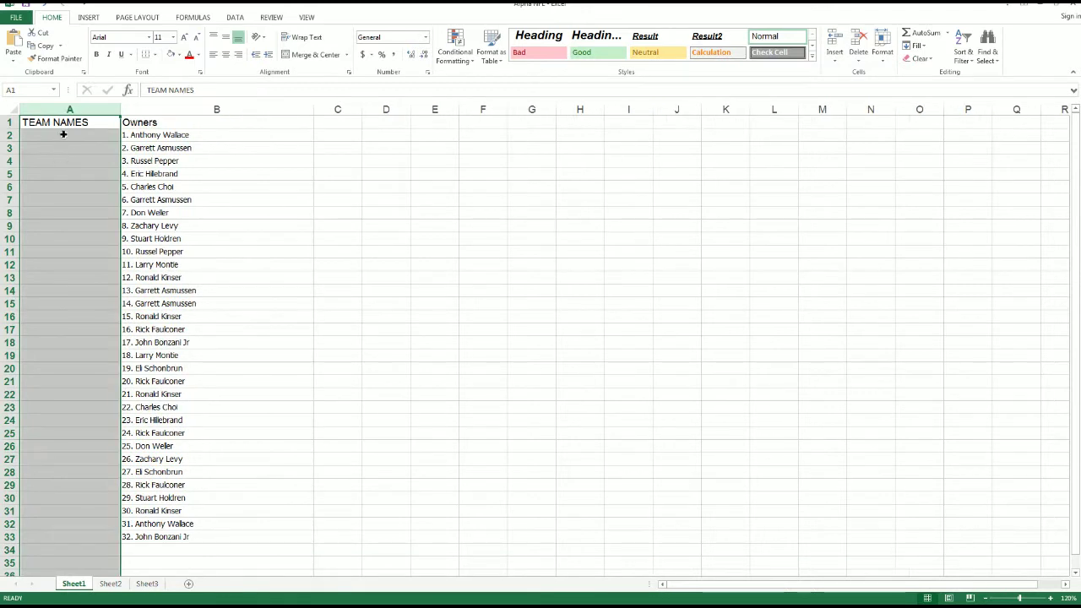
{"action": "left_click", "coordinate": [63, 135]}
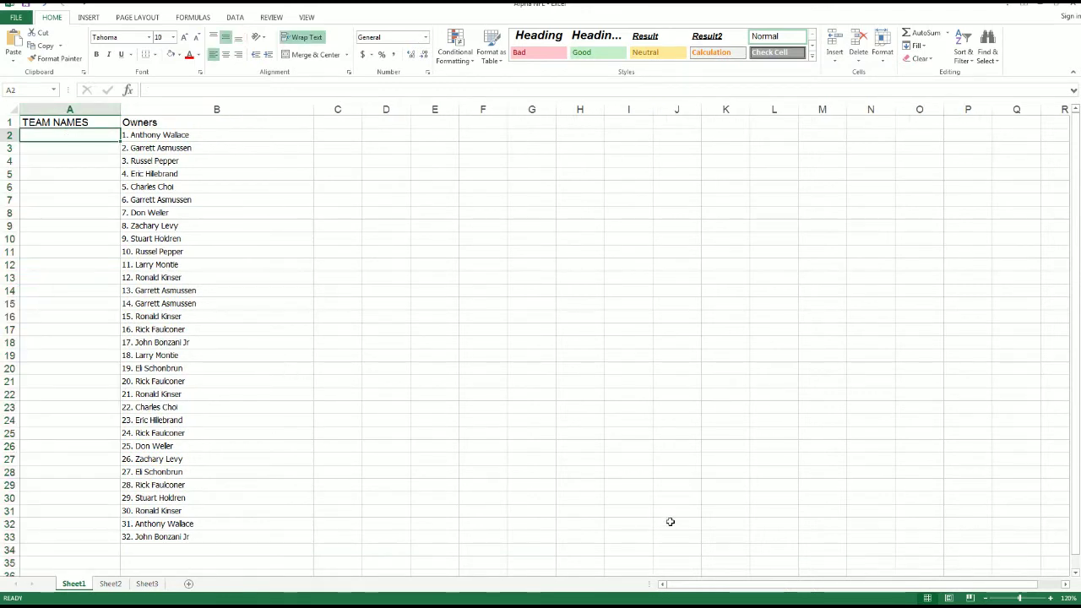
{"action": "left_click", "coordinate": [1049, 598]}
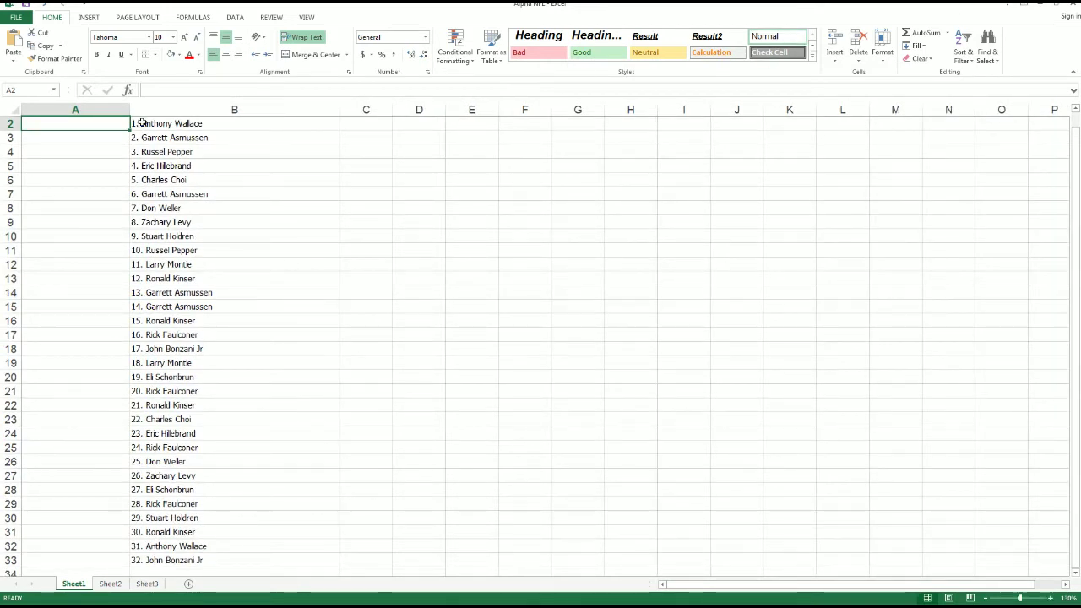
{"action": "key", "text": "alt+Tab"}
- Open a blank List Randomizer form from the Lists & More menu
{"action": "scroll", "coordinate": [490, 242], "scroll_direction": "up", "scroll_amount": 5}
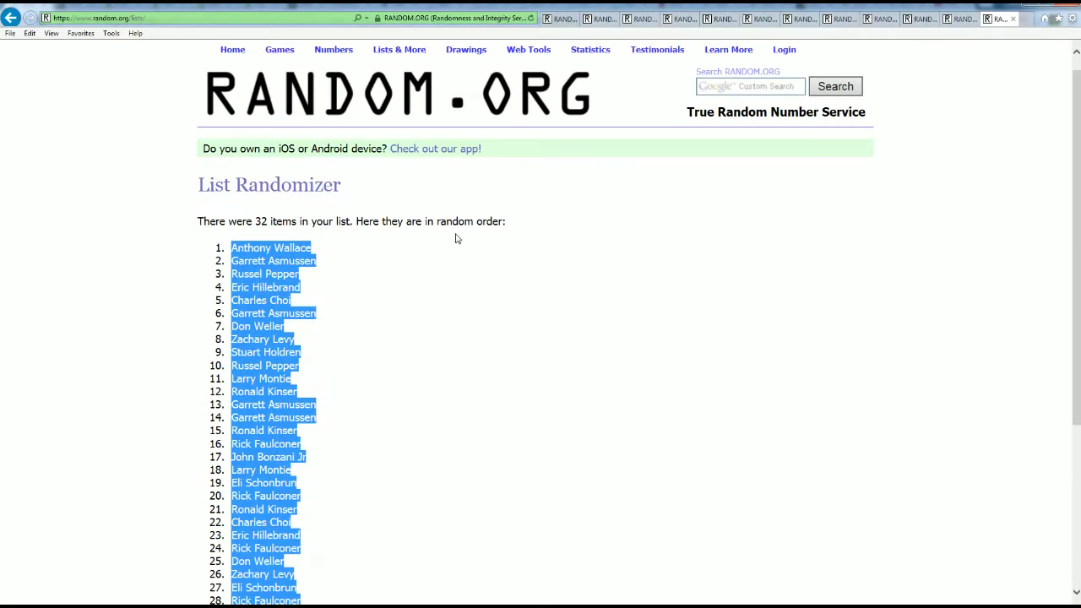
{"action": "scroll", "coordinate": [415, 289], "scroll_direction": "down", "scroll_amount": 5}
{"action": "scroll", "coordinate": [417, 301], "scroll_direction": "up", "scroll_amount": 5}
{"action": "mouse_move", "coordinate": [398, 49]}
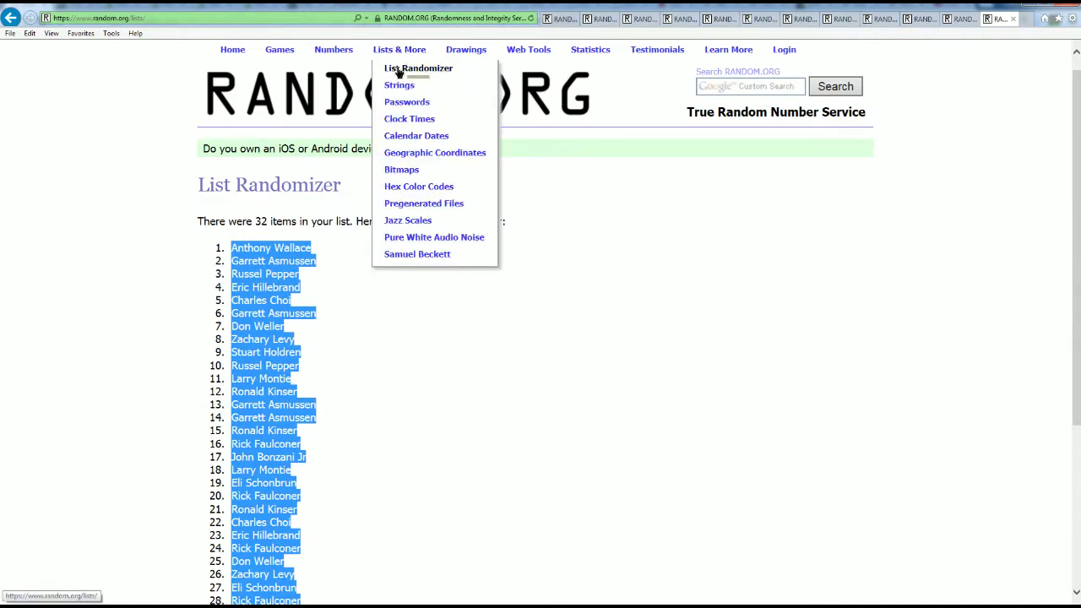
{"action": "left_click", "coordinate": [399, 72]}
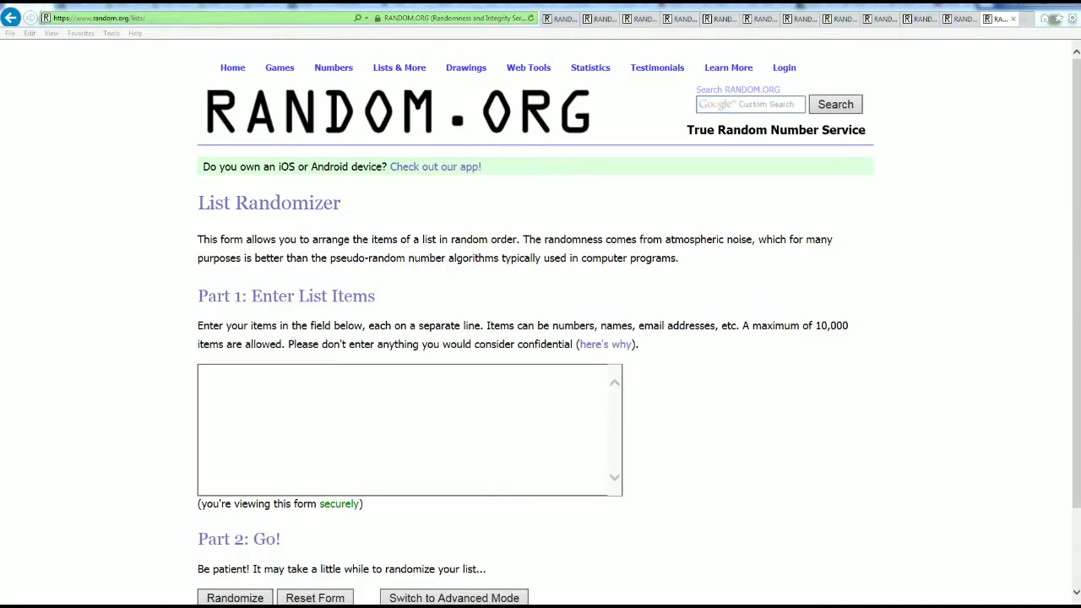
- Copy the 32 NFL team names from the maximized Notepad window
{"action": "key", "text": "alt+Tab"}
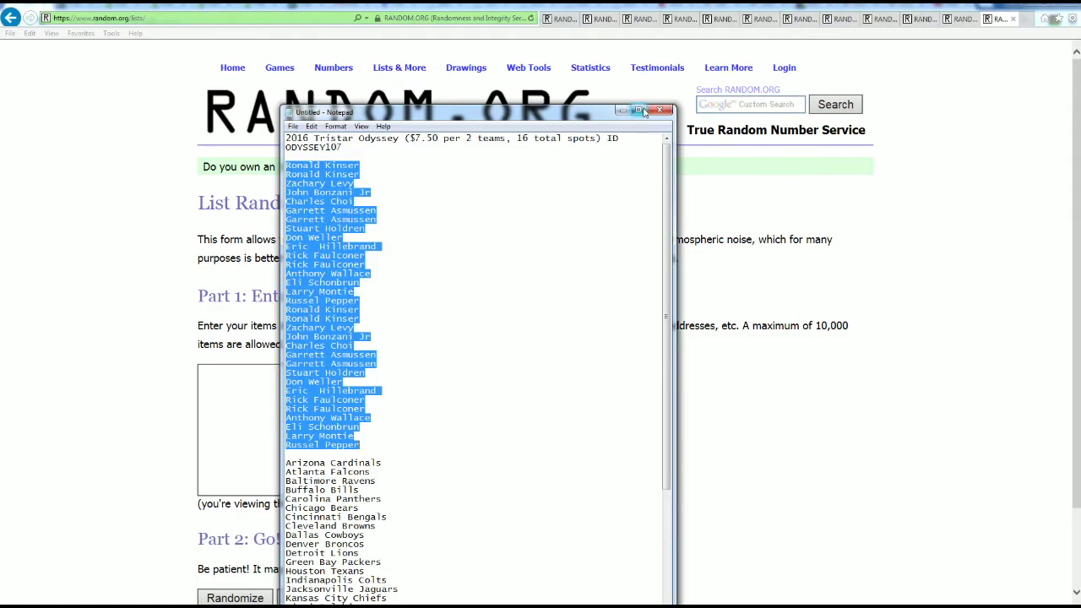
{"action": "left_click", "coordinate": [639, 110]}
{"action": "left_click_drag", "start_coordinate": [408, 23], "coordinate": [330, 31]}
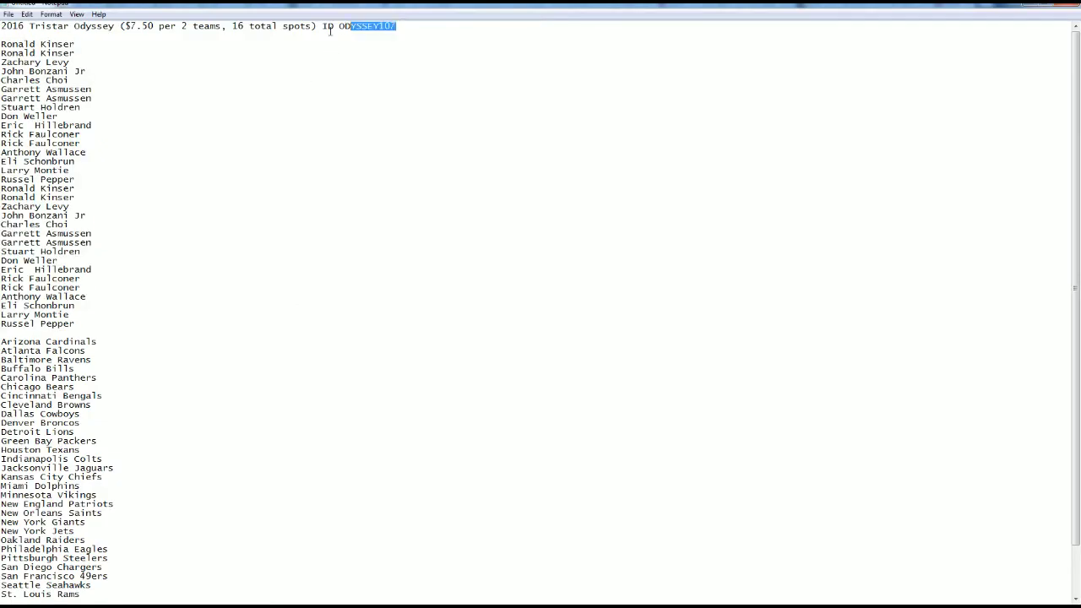
{"action": "mouse_move", "coordinate": [2, 341]}
{"action": "left_mouse_down"}
{"action": "mouse_move", "coordinate": [85, 418]}
{"action": "mouse_move", "coordinate": [93, 591]}
{"action": "mouse_move", "coordinate": [93, 566]}
{"action": "left_mouse_up"}
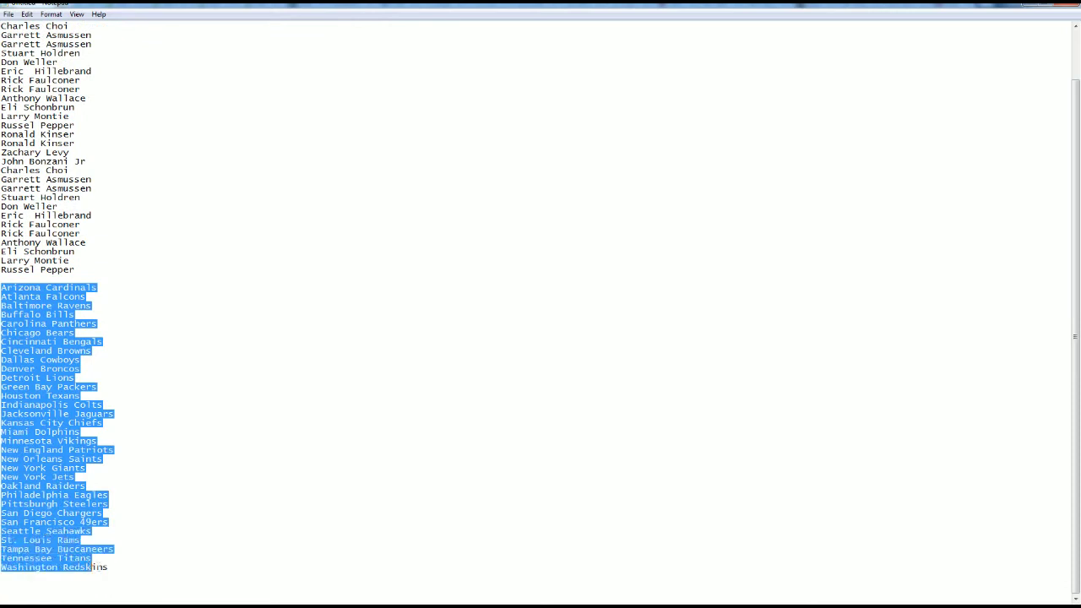
{"action": "right_click", "coordinate": [75, 527]}
{"action": "left_click", "coordinate": [51, 478]}
{"action": "key", "text": "alt+Tab"}
{"action": "left_click", "coordinate": [217, 379]}
- Paste the 32 team names into the list box and randomize them
{"action": "right_click", "coordinate": [218, 376]}
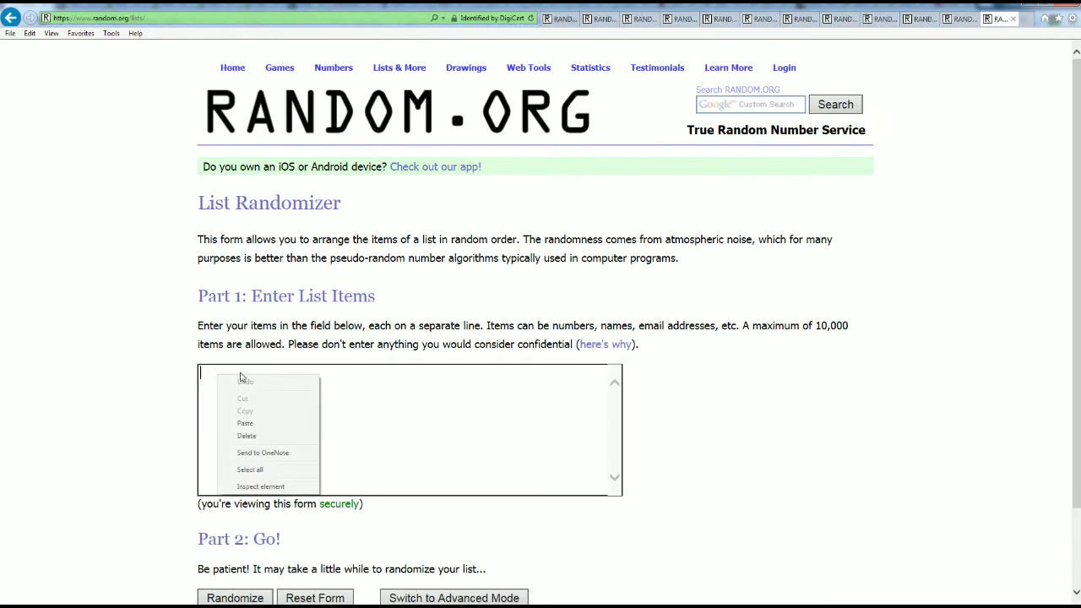
{"action": "left_click", "coordinate": [245, 423]}
{"action": "scroll", "coordinate": [638, 456], "scroll_direction": "down", "scroll_amount": 2}
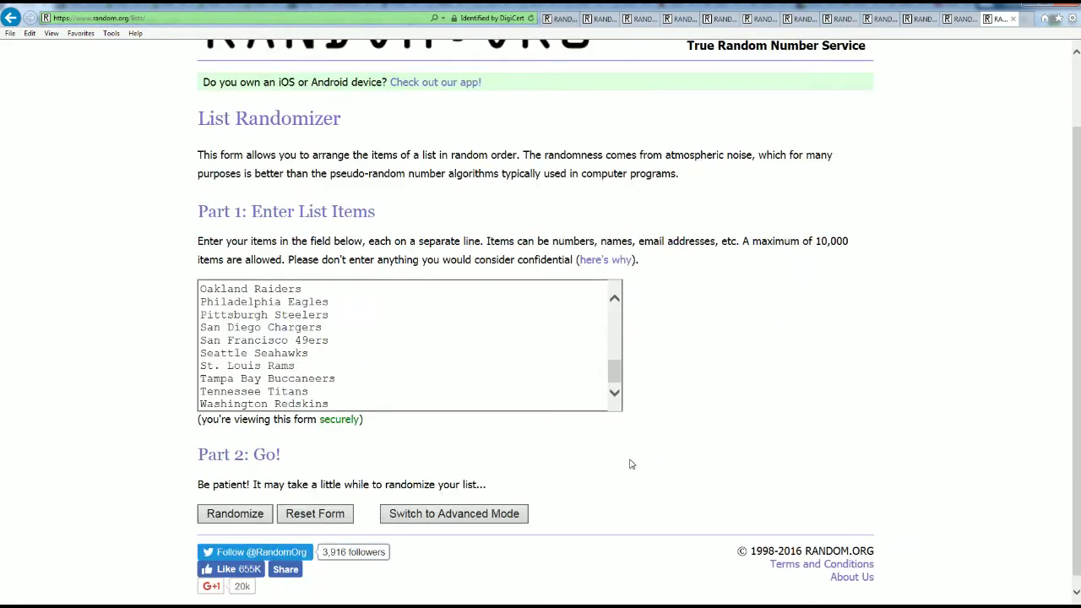
{"action": "left_click", "coordinate": [224, 501]}
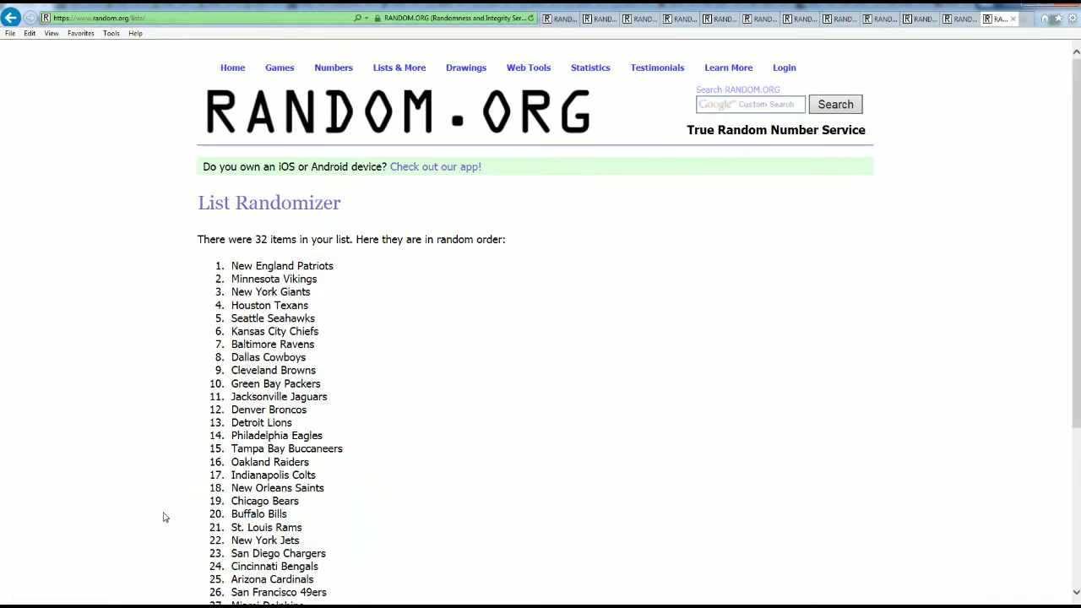
- Reshuffle the team list six more times
{"action": "scroll", "coordinate": [165, 516], "scroll_direction": "down", "scroll_amount": 3}
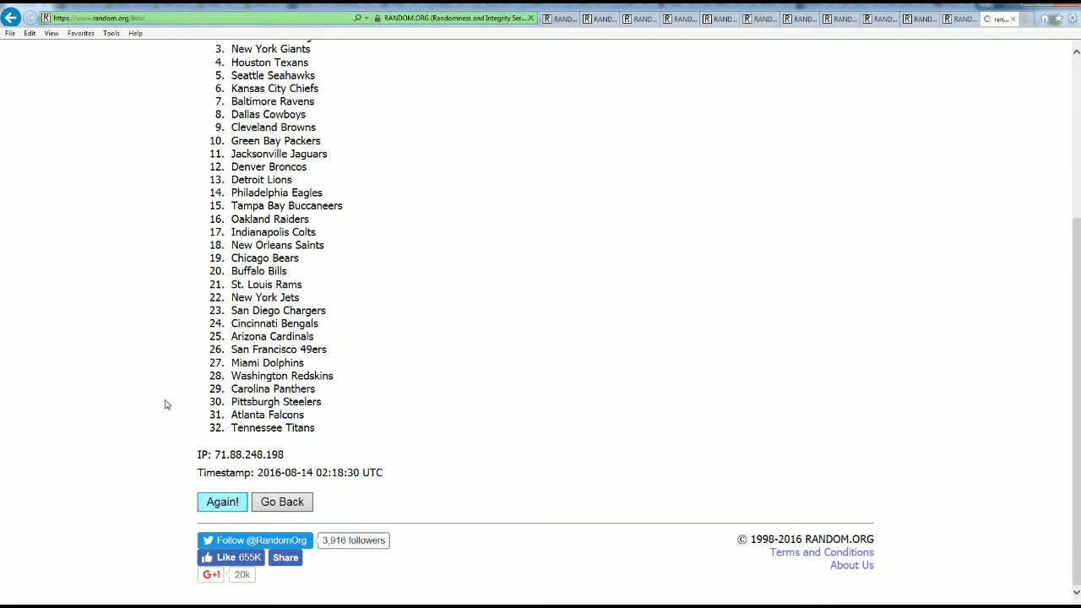
{"action": "key", "text": "Return"}
{"action": "scroll", "coordinate": [164, 402], "scroll_direction": "down", "scroll_amount": 3}
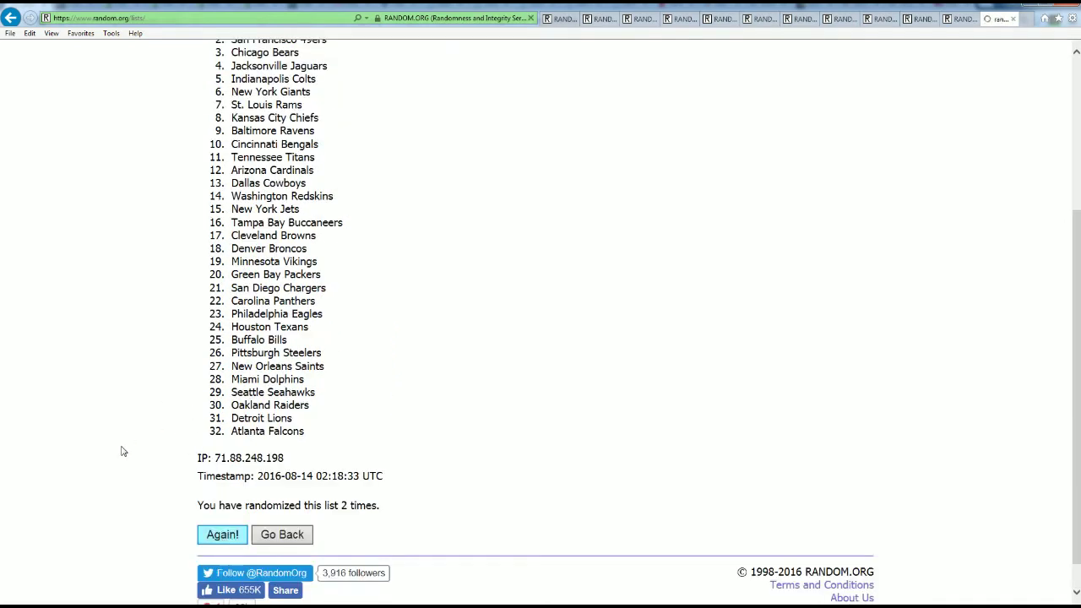
{"action": "key", "text": "Return"}
{"action": "scroll", "coordinate": [193, 524], "scroll_direction": "down", "scroll_amount": 3}
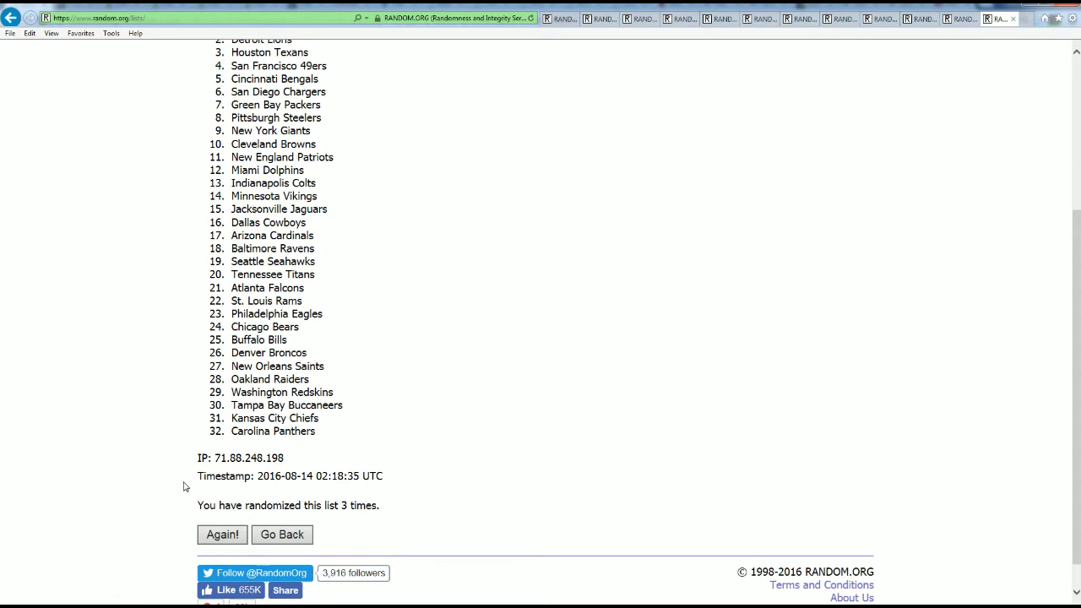
{"action": "key", "text": "Return"}
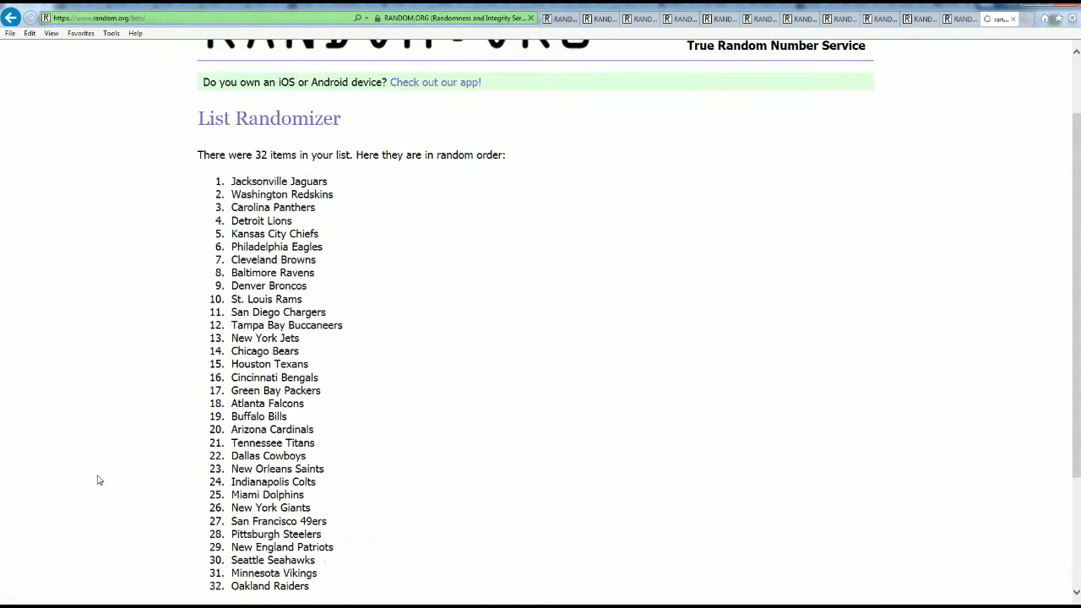
{"action": "scroll", "coordinate": [98, 480], "scroll_direction": "down", "scroll_amount": 3}
{"action": "key", "text": "Return"}
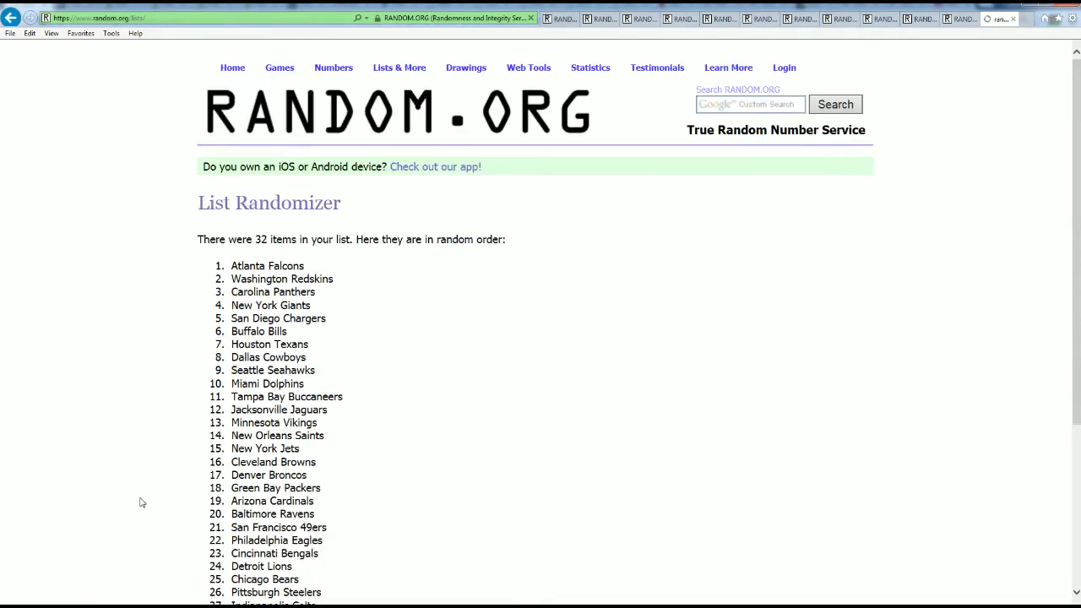
{"action": "scroll", "coordinate": [142, 502], "scroll_direction": "down", "scroll_amount": 3}
{"action": "left_click", "coordinate": [216, 537]}
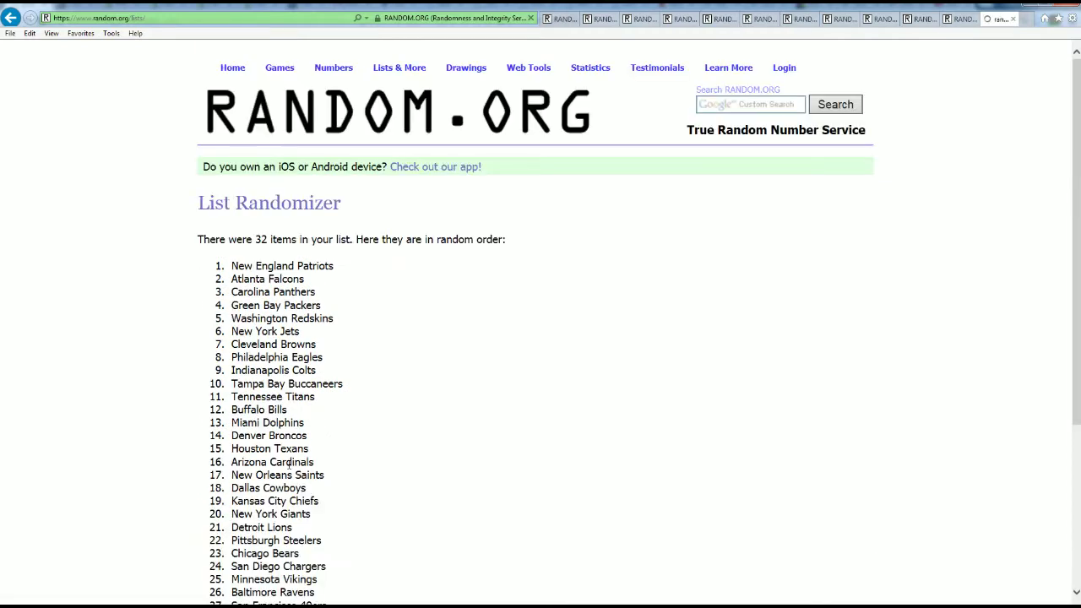
{"action": "scroll", "coordinate": [327, 291], "scroll_direction": "down", "scroll_amount": 3}
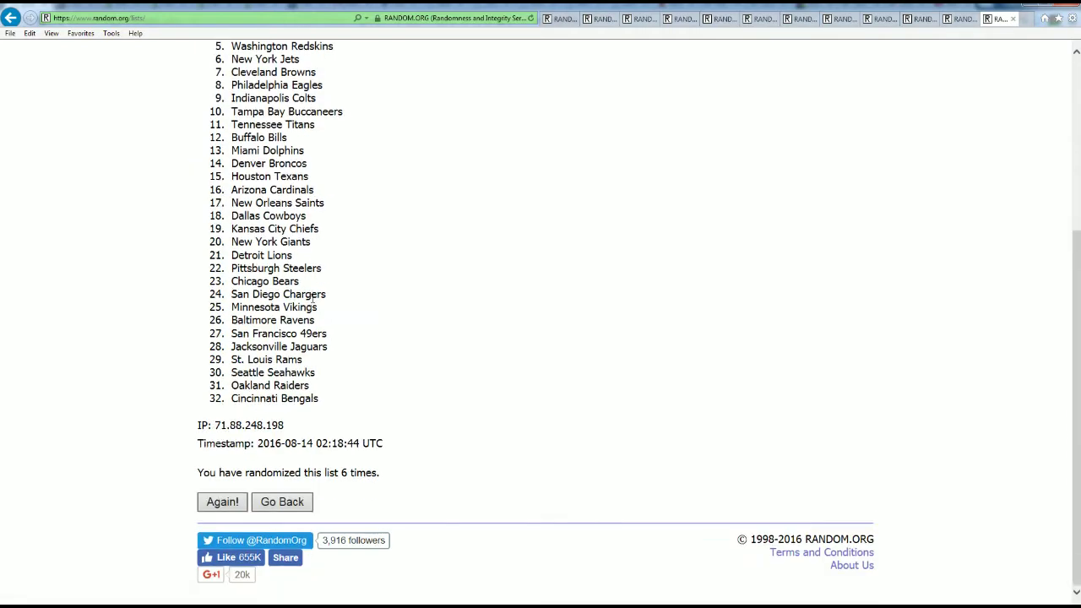
{"action": "left_click", "coordinate": [231, 501]}
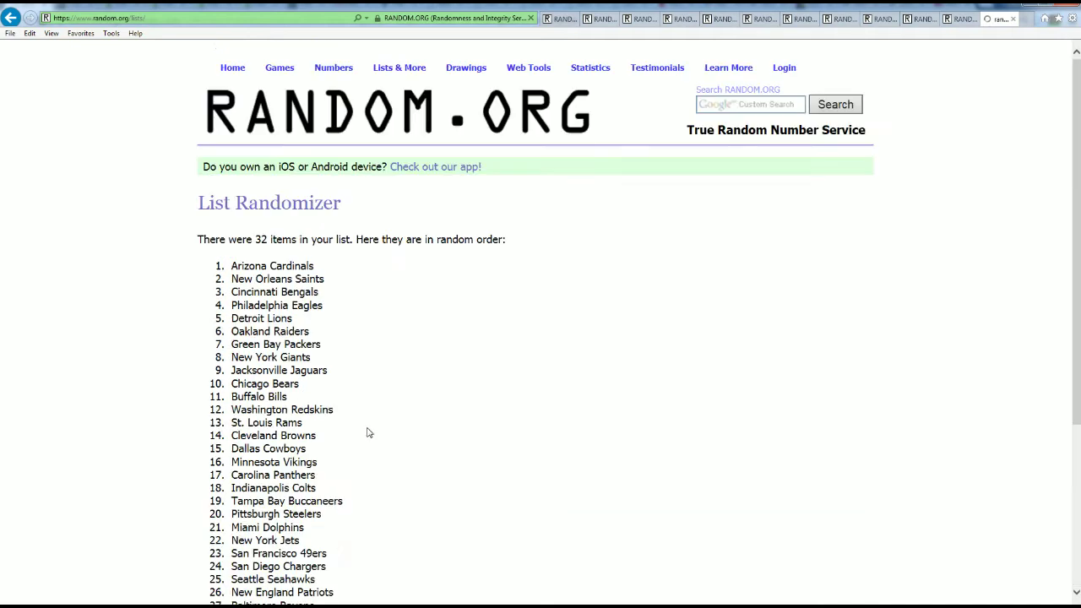
{"action": "scroll", "coordinate": [367, 431], "scroll_direction": "down", "scroll_amount": 2}
- Select and copy all 32 shuffled teams, Arizona Cardinals through Denver Broncos
{"action": "mouse_move", "coordinate": [230, 97]}
{"action": "left_mouse_down"}
{"action": "mouse_move", "coordinate": [284, 136]}
{"action": "mouse_move", "coordinate": [325, 498]}
{"action": "left_mouse_up"}
{"action": "right_click", "coordinate": [257, 394]}
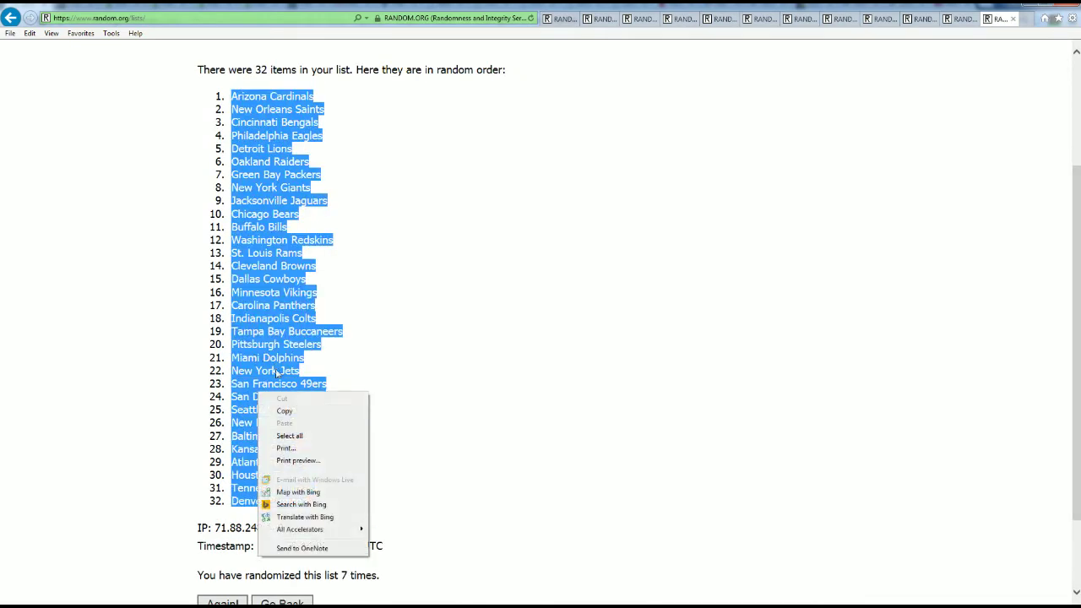
{"action": "left_click", "coordinate": [275, 412]}
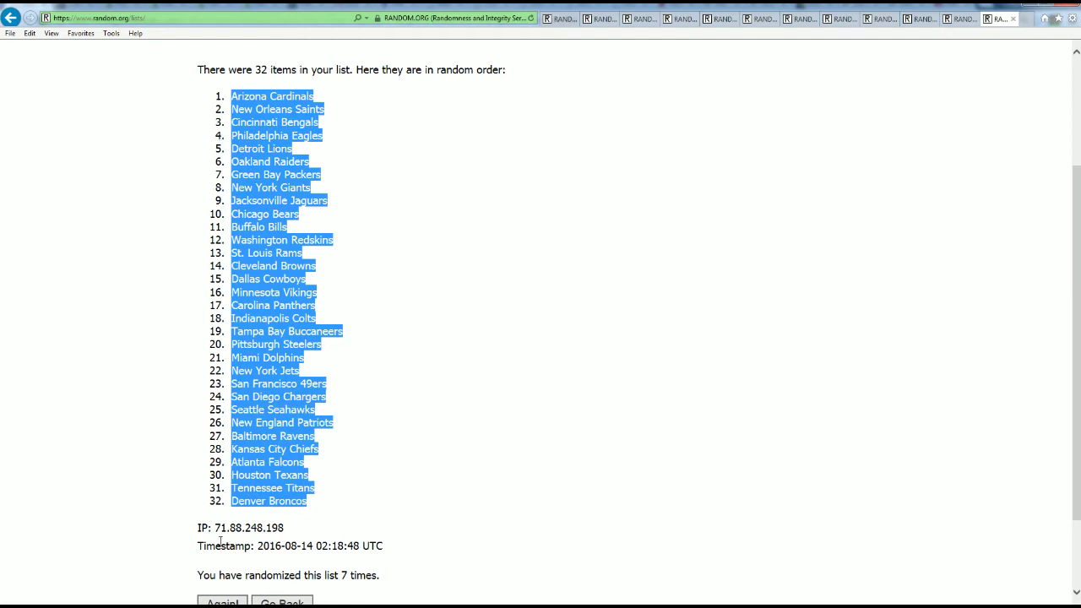
- Paste the shuffled team names into A2:A33 beside the owners
{"action": "key", "text": "alt+Tab"}
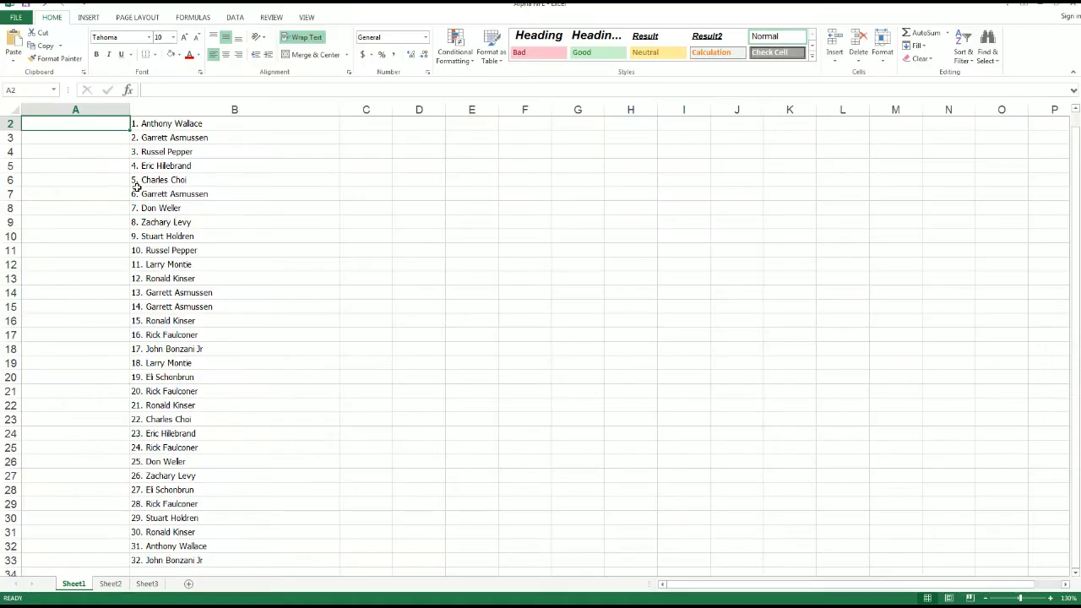
{"action": "right_click", "coordinate": [52, 123]}
{"action": "left_click", "coordinate": [75, 173]}
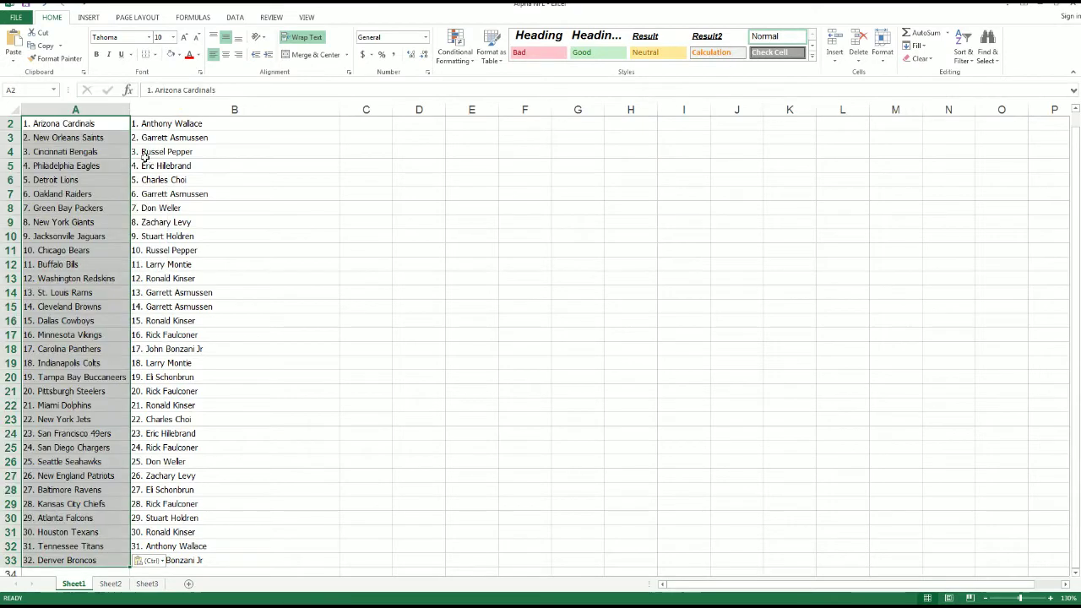
{"action": "left_click", "coordinate": [113, 124]}
- Zoom in to check team/owner pairs such as row 21, then zoom out to show the whole list
{"action": "scroll", "coordinate": [127, 122], "scroll_direction": "up", "scroll_amount": 1}
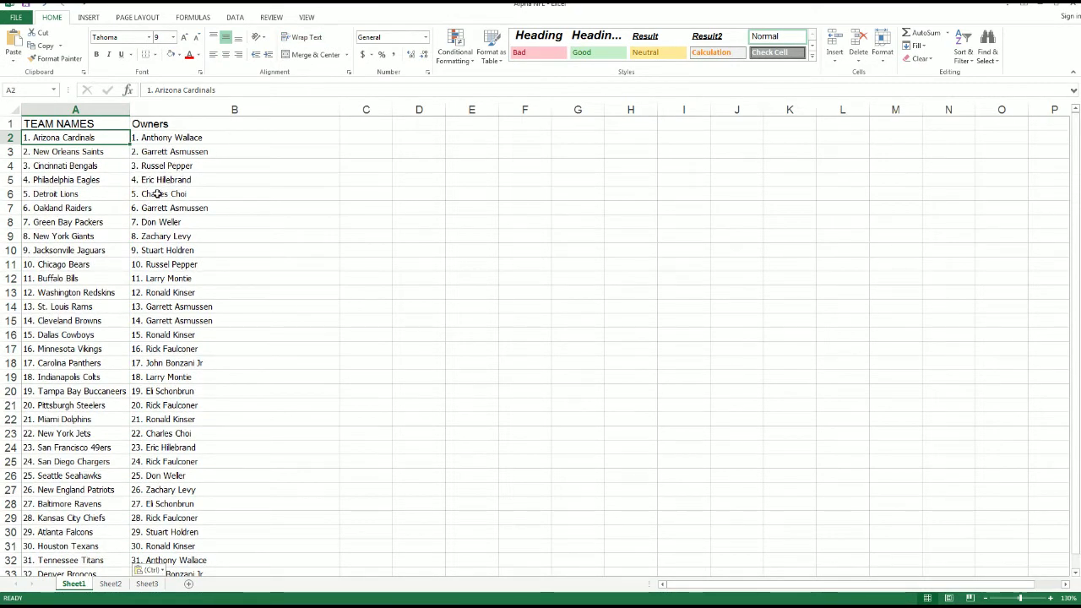
{"action": "left_click", "coordinate": [1026, 596]}
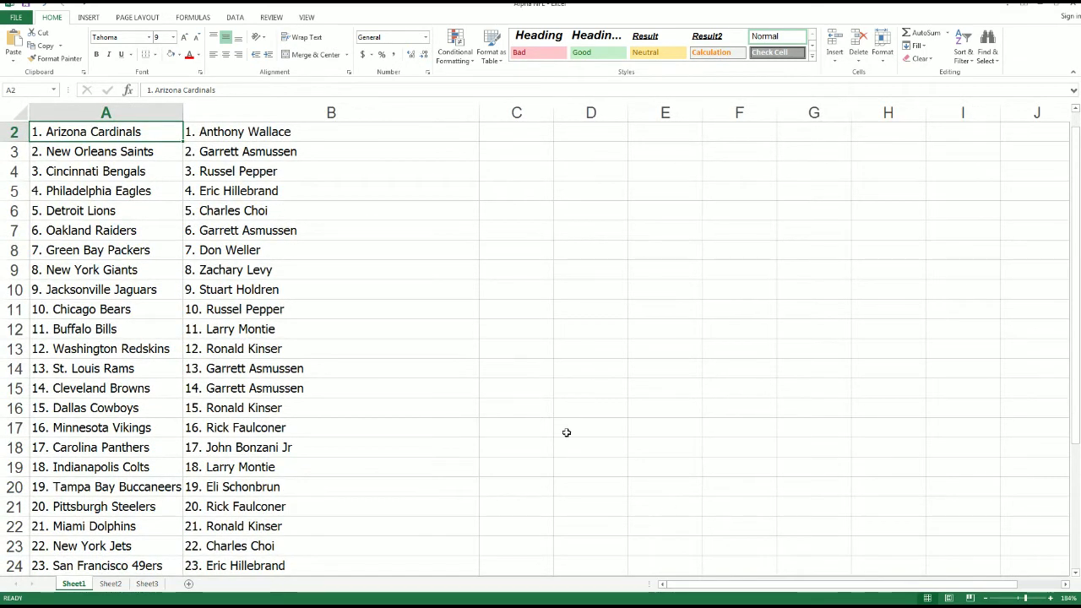
{"action": "left_click", "coordinate": [1049, 597]}
{"action": "left_click", "coordinate": [1049, 598]}
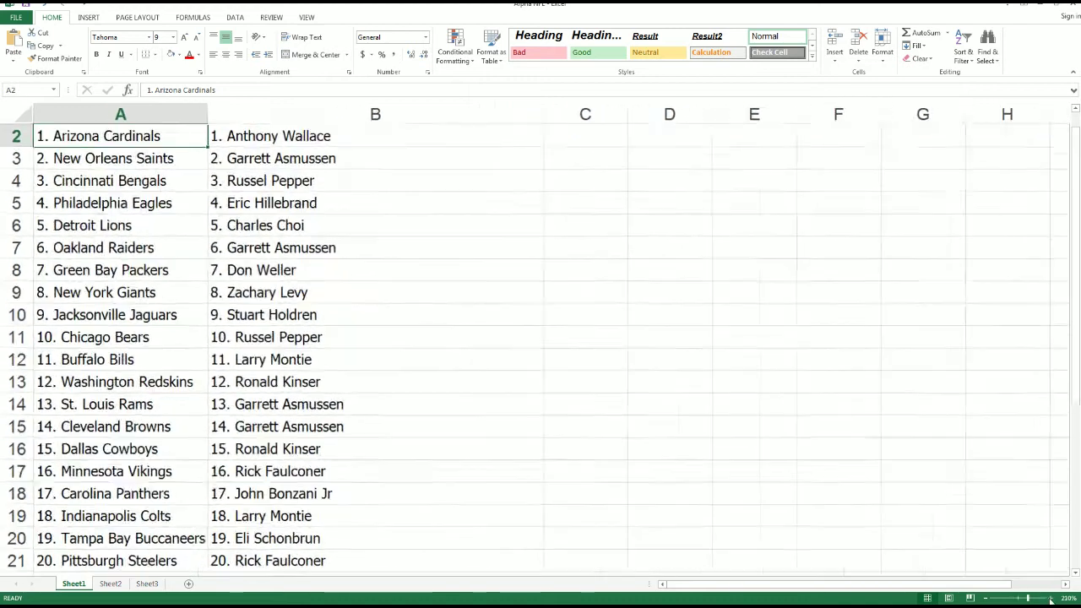
{"action": "left_click", "coordinate": [1049, 598]}
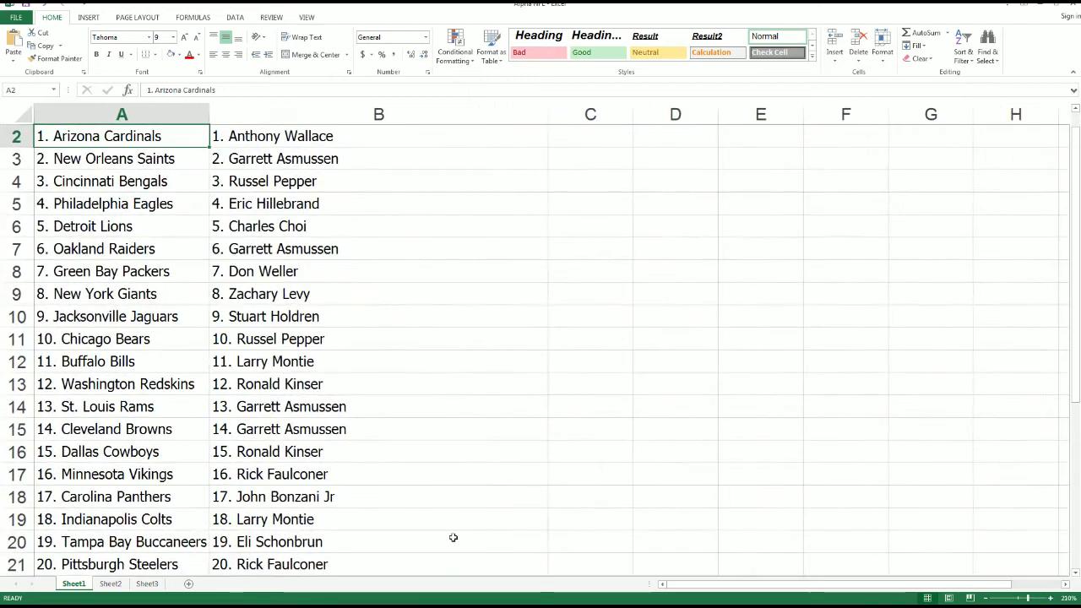
{"action": "left_click", "coordinate": [15, 564]}
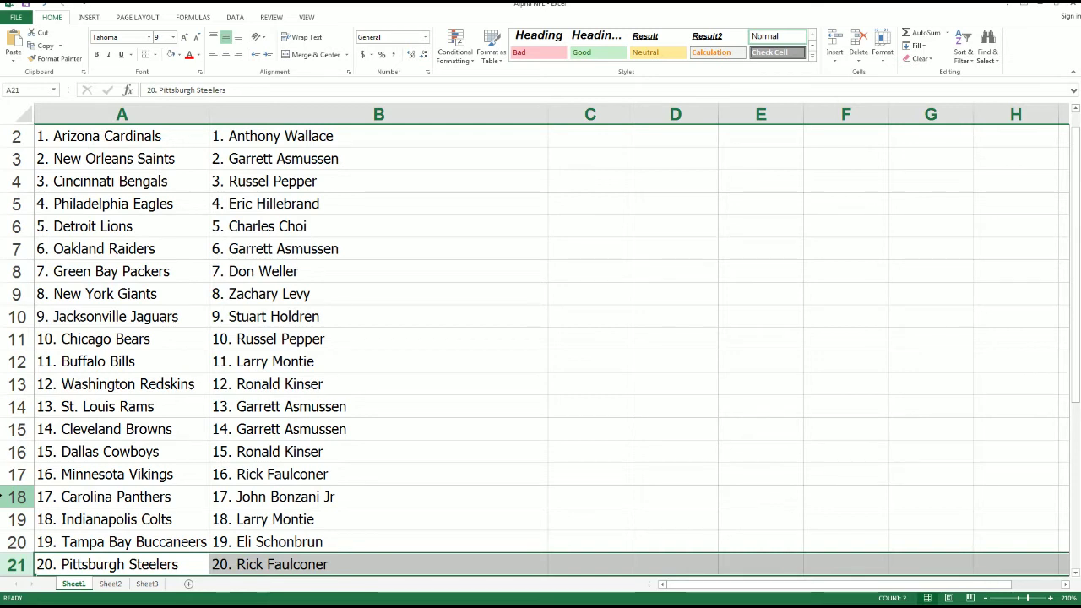
{"action": "scroll", "coordinate": [2, 497], "scroll_direction": "down", "scroll_amount": 5}
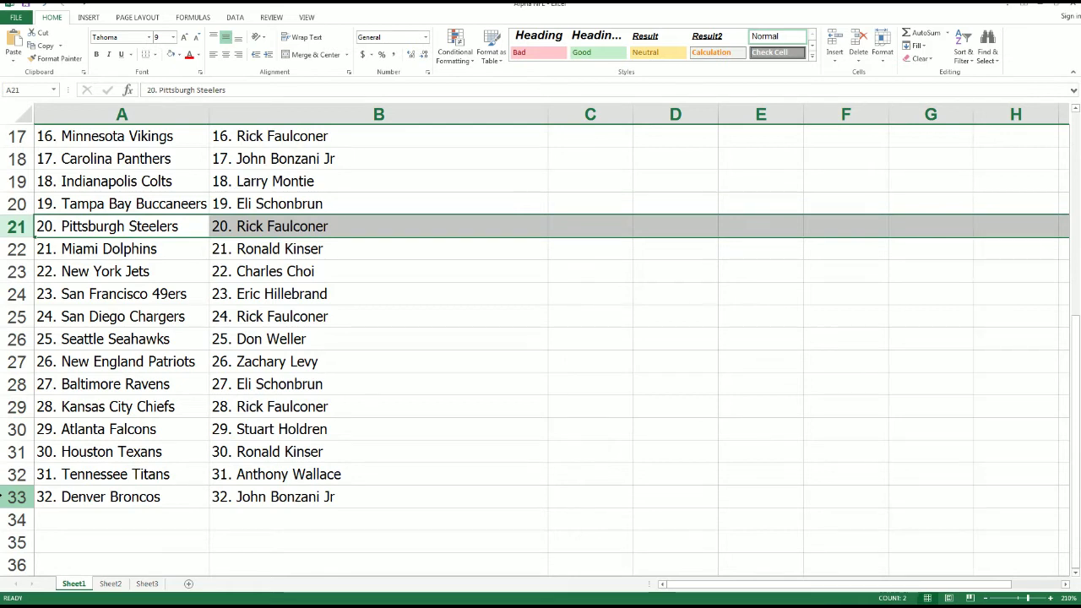
{"action": "scroll", "coordinate": [2, 496], "scroll_direction": "up", "scroll_amount": 5}
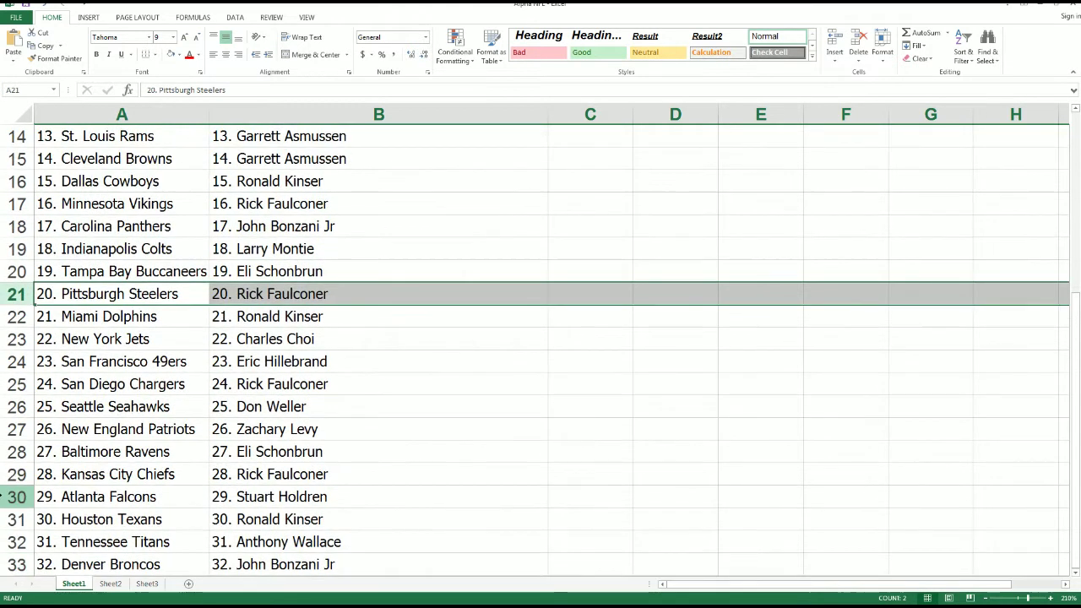
{"action": "left_click", "coordinate": [985, 598]}
{"action": "left_click", "coordinate": [985, 598]}
{"action": "left_click", "coordinate": [985, 597]}
{"action": "left_click", "coordinate": [986, 598]}
{"action": "left_click", "coordinate": [985, 598]}
{"action": "left_click", "coordinate": [986, 598]}
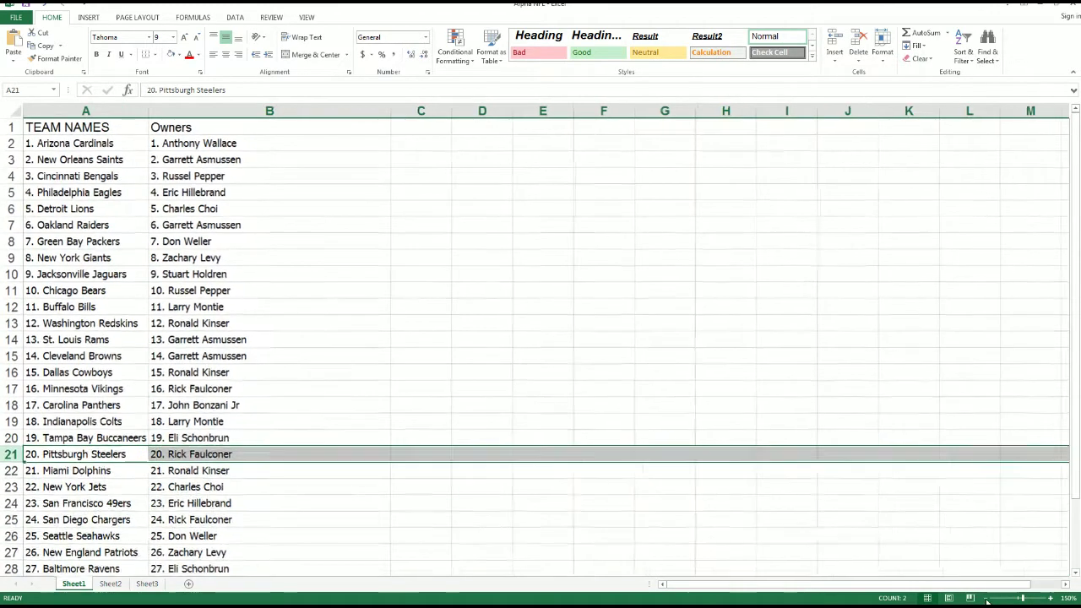
{"action": "left_click", "coordinate": [986, 597]}
{"action": "left_click", "coordinate": [986, 597]}
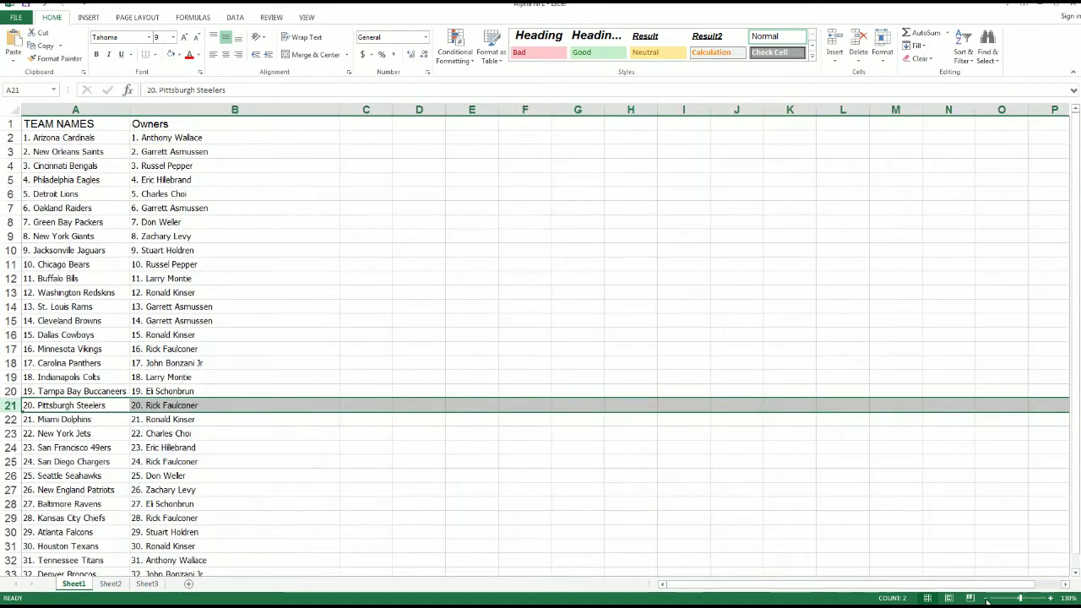
{"action": "left_click", "coordinate": [986, 597]}
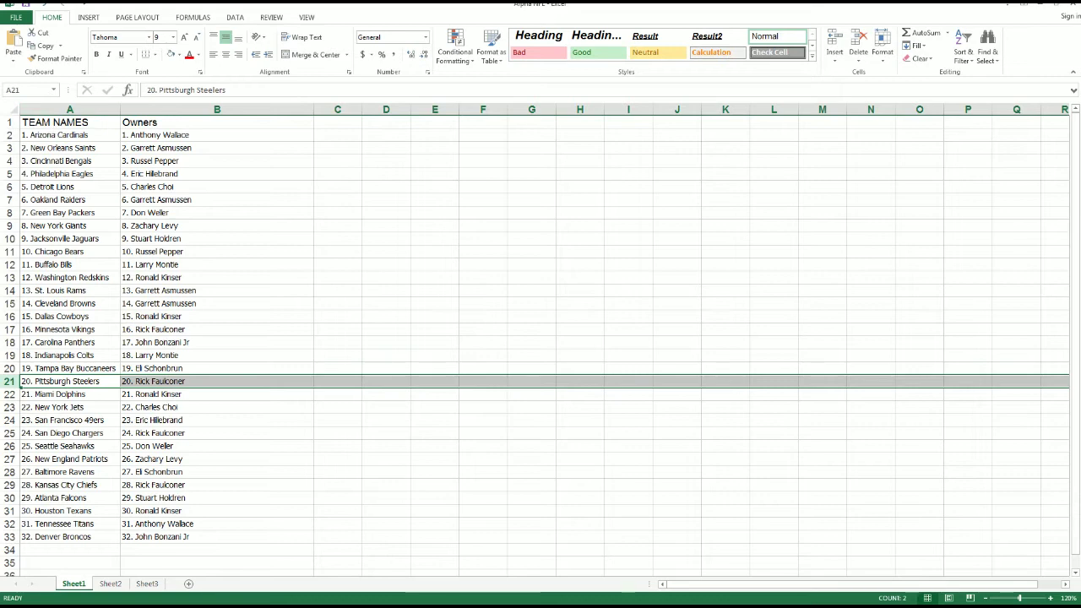